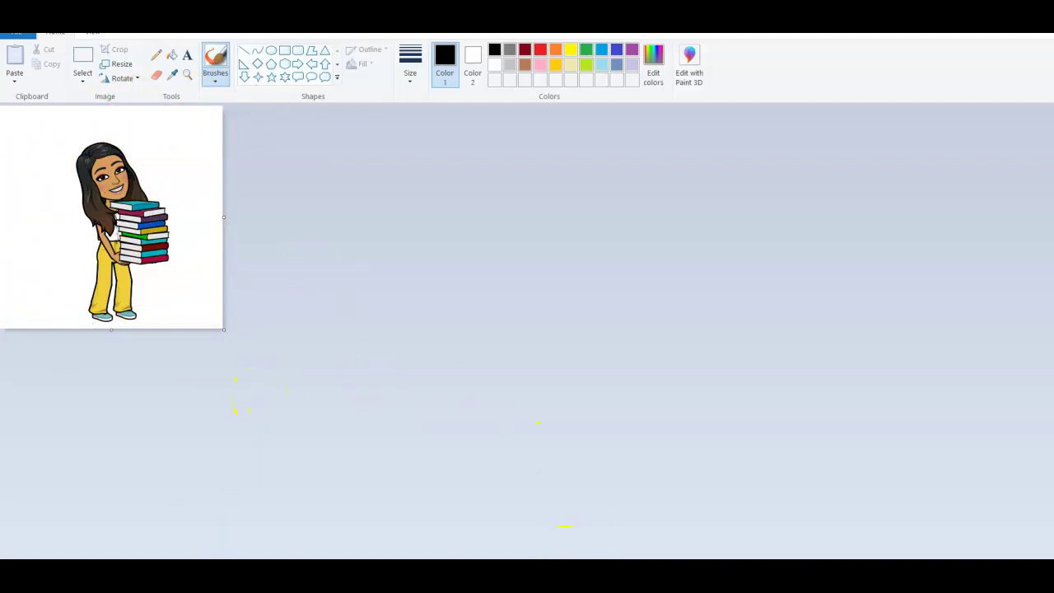
Switch to remove.bg in the browser and upload the picture of the avatar carrying books from the Desktop's Custom Banner folder.
{"action": "mouse_move", "coordinate": [494, 556]}
{"action": "left_click", "coordinate": [461, 531]}
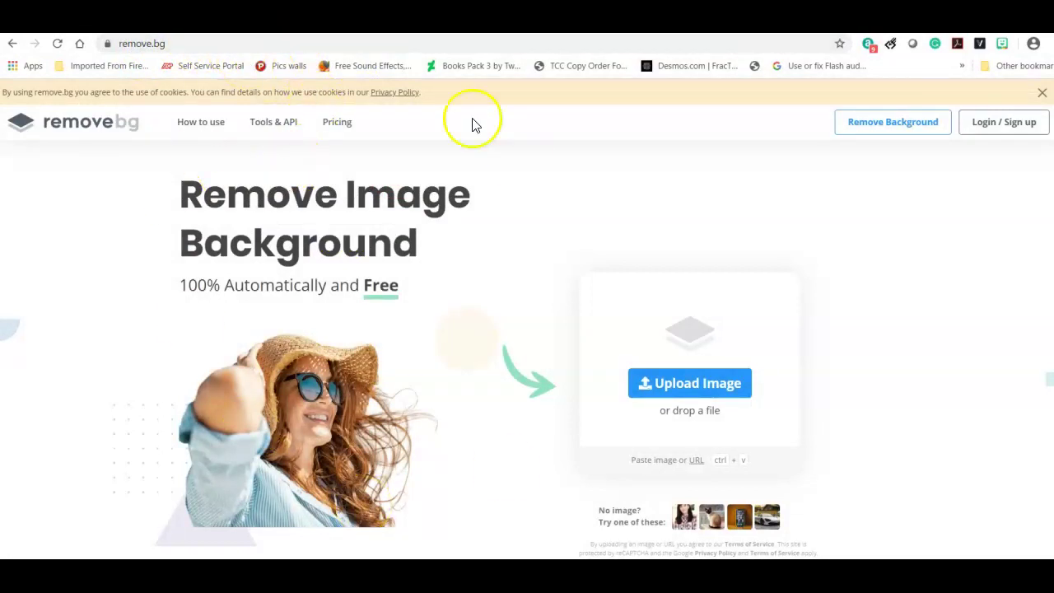
{"action": "left_click", "coordinate": [677, 397]}
{"action": "left_click", "coordinate": [560, 439]}
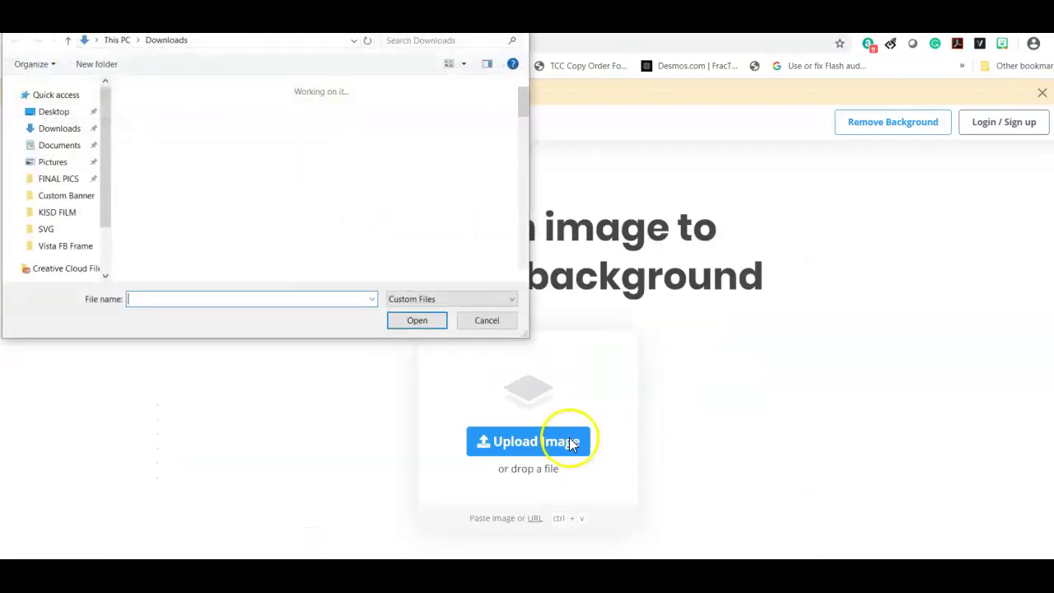
{"action": "left_click", "coordinate": [350, 208]}
{"action": "left_click", "coordinate": [49, 145]}
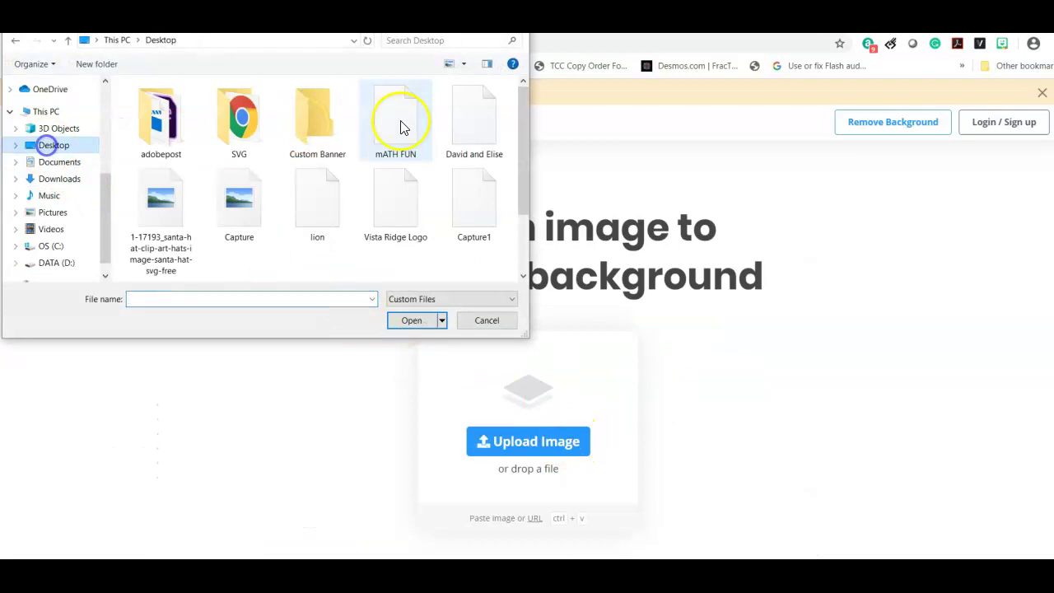
{"action": "double_click", "coordinate": [304, 137]}
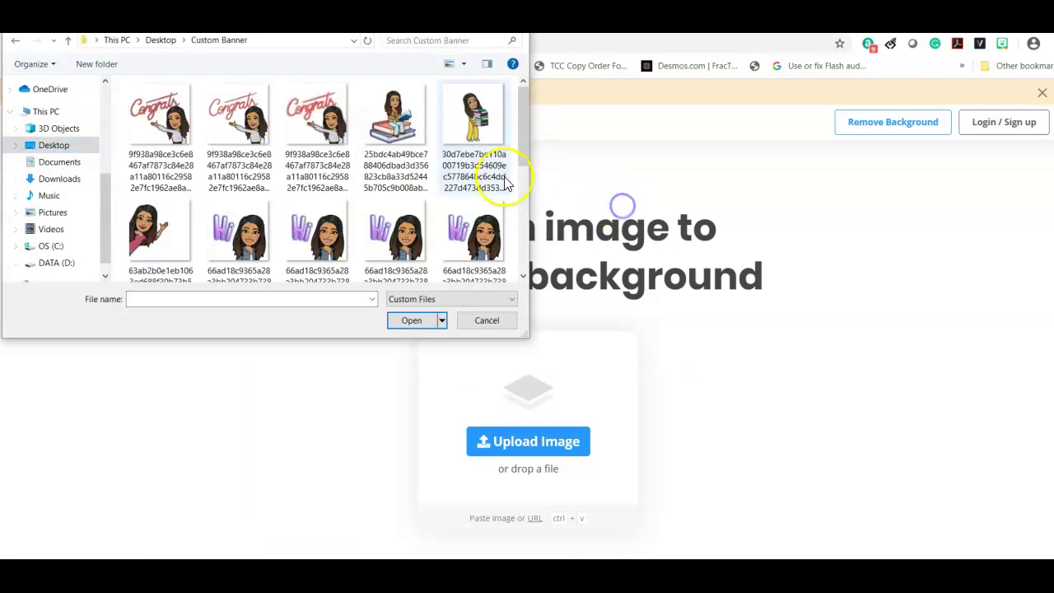
{"action": "left_click", "coordinate": [474, 119]}
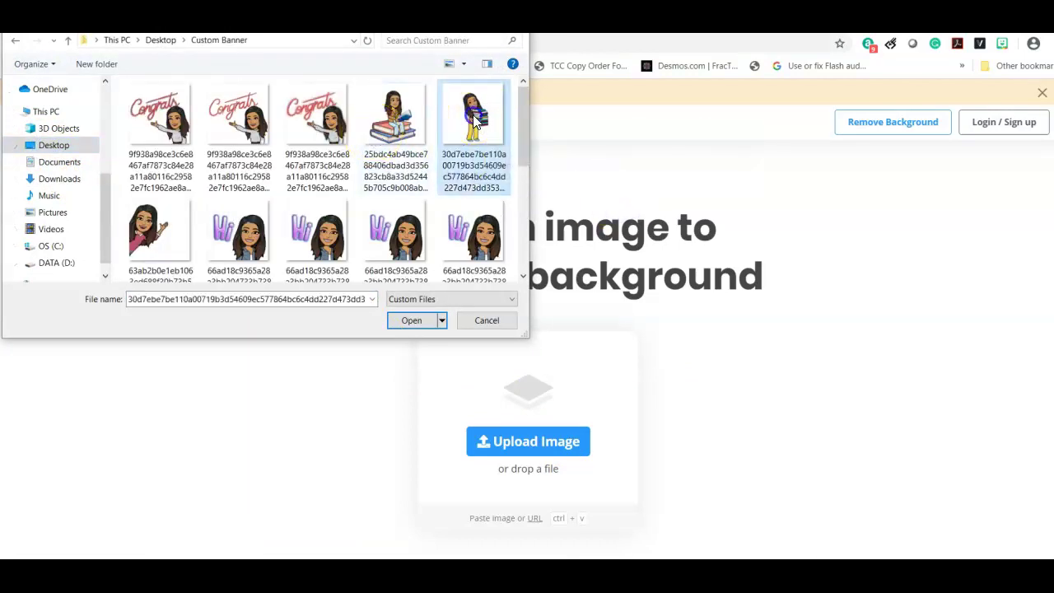
{"action": "left_click", "coordinate": [411, 321]}
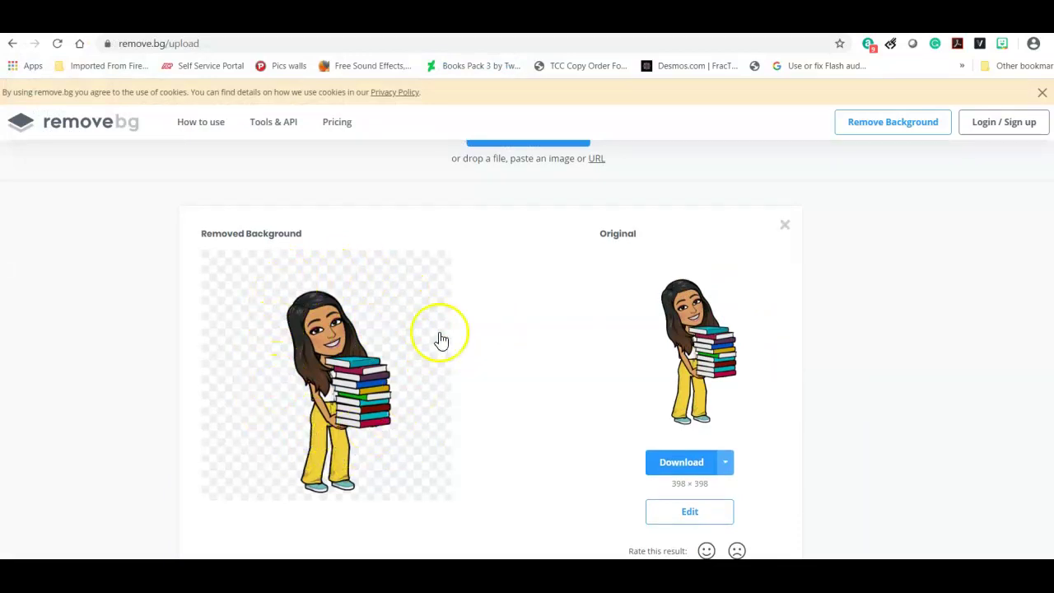
Brush over the avatar's face with the Restore tool in the remove.bg editor and download the background-free image.
{"action": "left_click", "coordinate": [691, 515]}
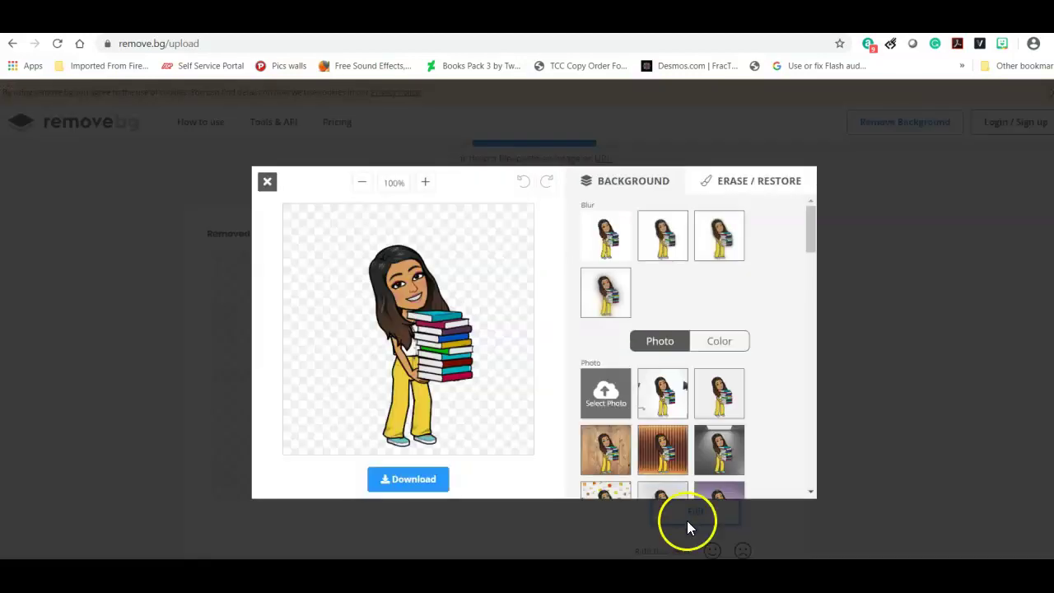
{"action": "left_click", "coordinate": [747, 194]}
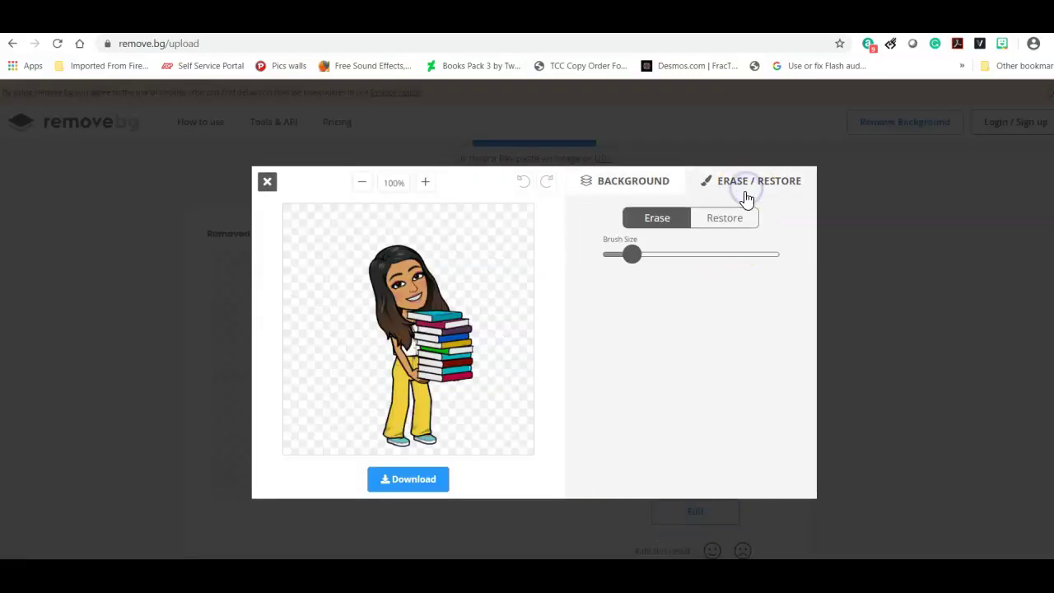
{"action": "left_click", "coordinate": [735, 222]}
{"action": "left_click_drag", "start_coordinate": [411, 290], "coordinate": [412, 279]}
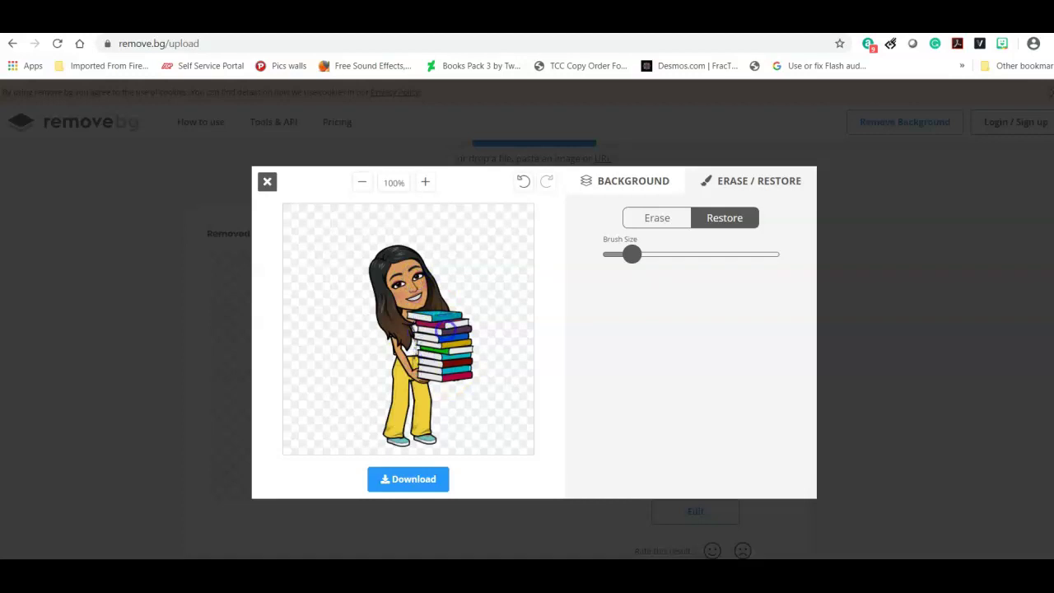
{"action": "left_click", "coordinate": [427, 486]}
{"action": "left_click", "coordinate": [541, 338]}
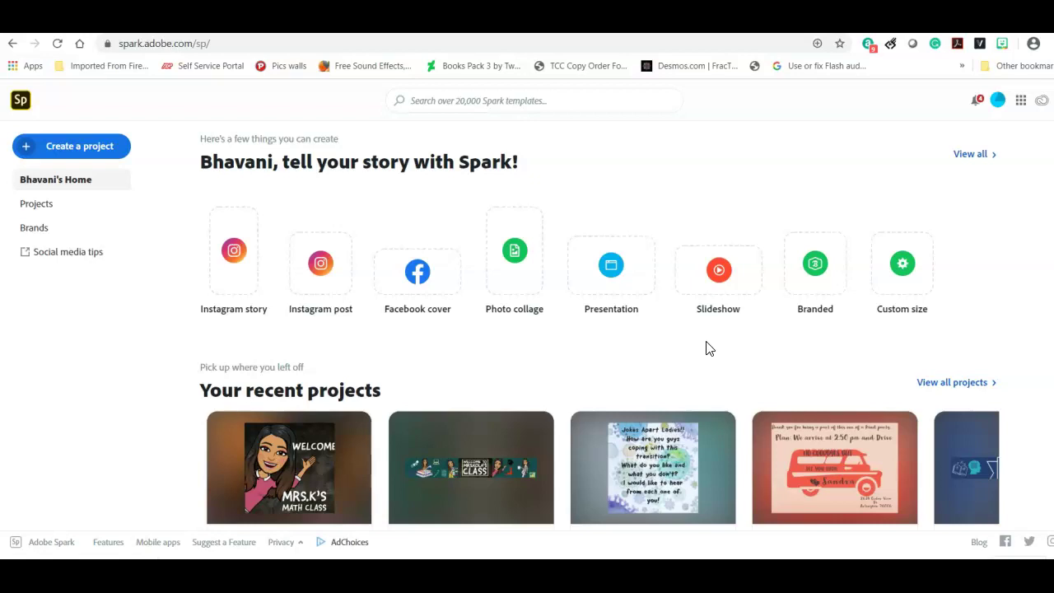
Switch to Adobe Spark and open the recent class banner project to view it.
{"action": "mouse_move", "coordinate": [412, 439]}
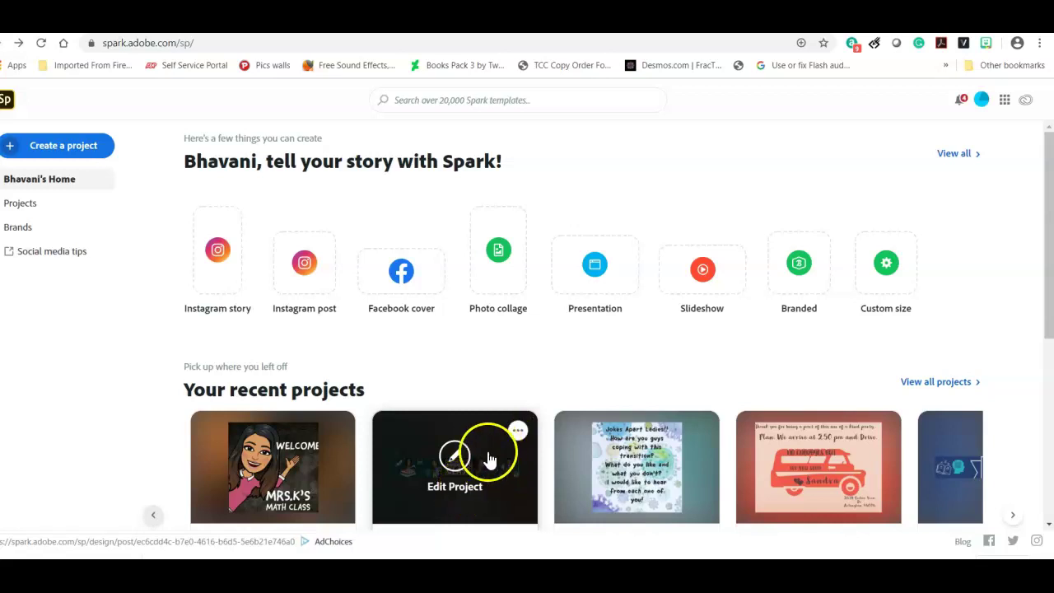
{"action": "left_click", "coordinate": [489, 476]}
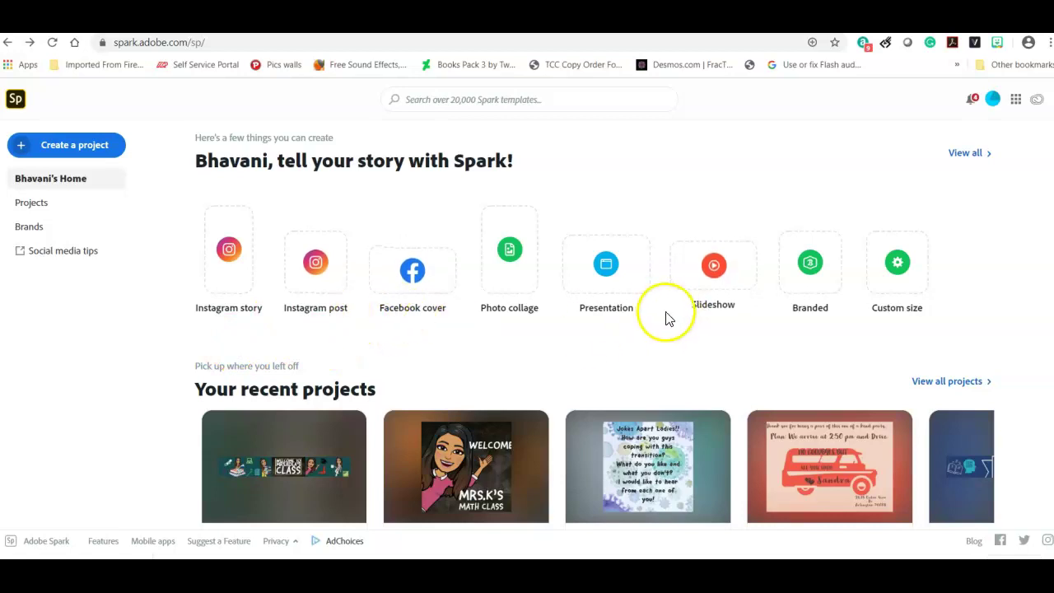
Create a custom-size project 918 px wide, replacing the height to get a long, low banner canvas.
{"action": "left_click", "coordinate": [901, 265]}
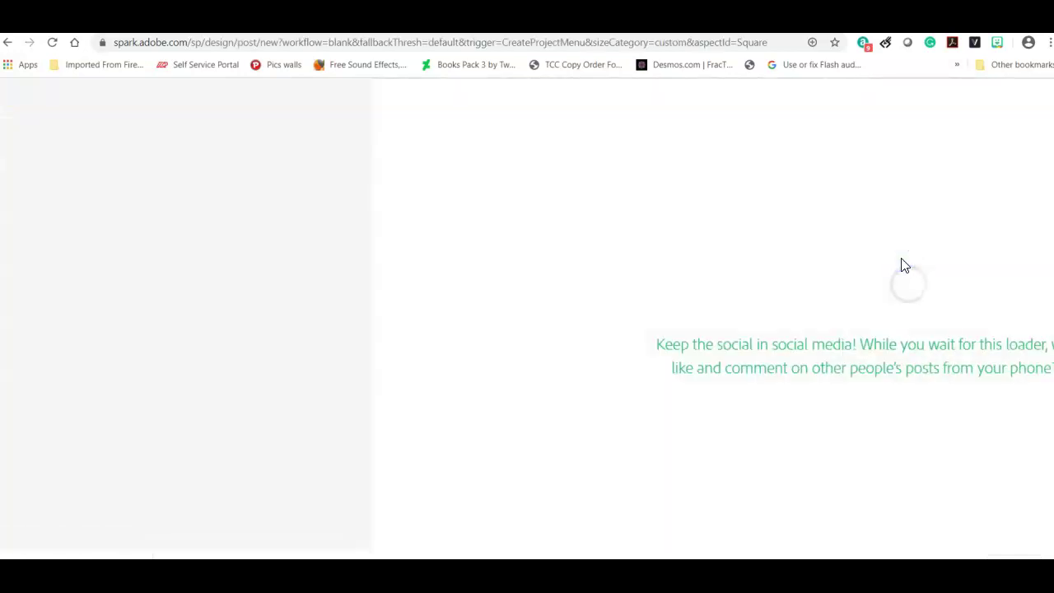
{"action": "left_click", "coordinate": [451, 346]}
{"action": "double_click", "coordinate": [376, 353]}
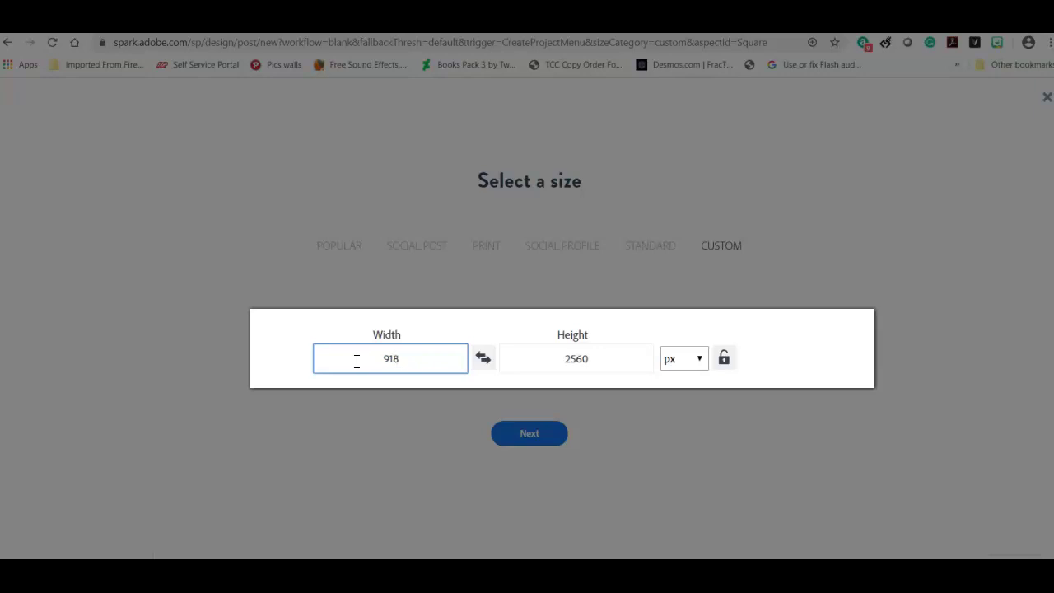
{"action": "double_click", "coordinate": [544, 355]}
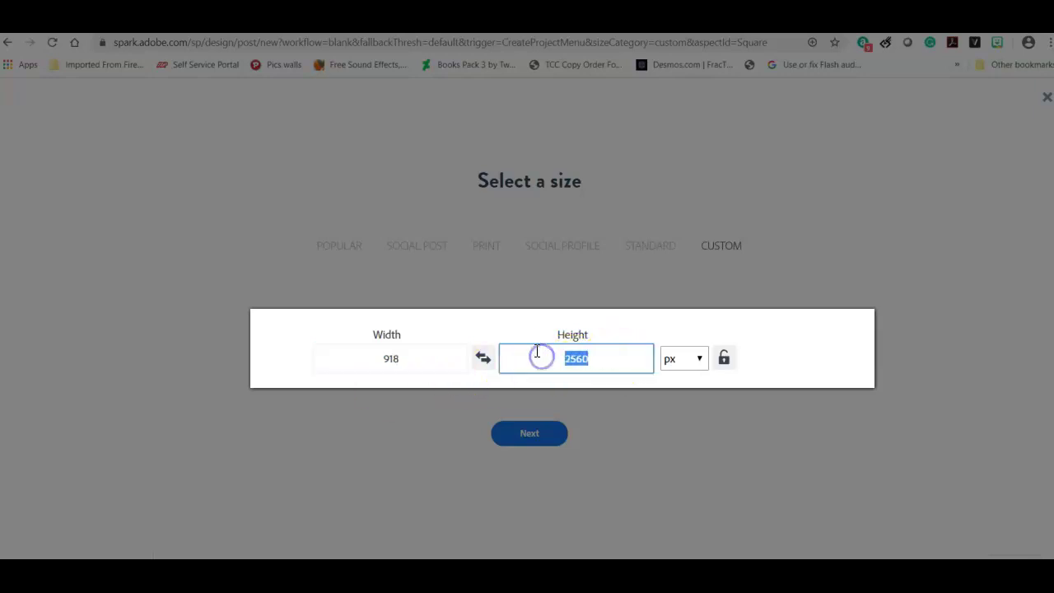
{"action": "type", "text": "12"}
{"action": "left_click", "coordinate": [529, 435]}
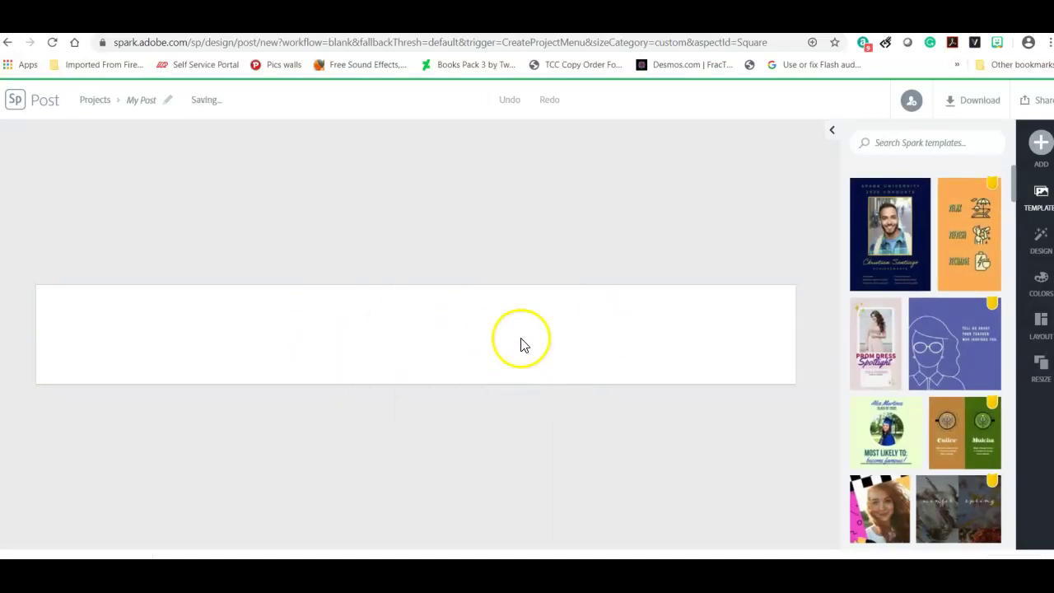
Shuffle the current color palette until the banner background is medium teal.
{"action": "left_click", "coordinate": [1042, 290]}
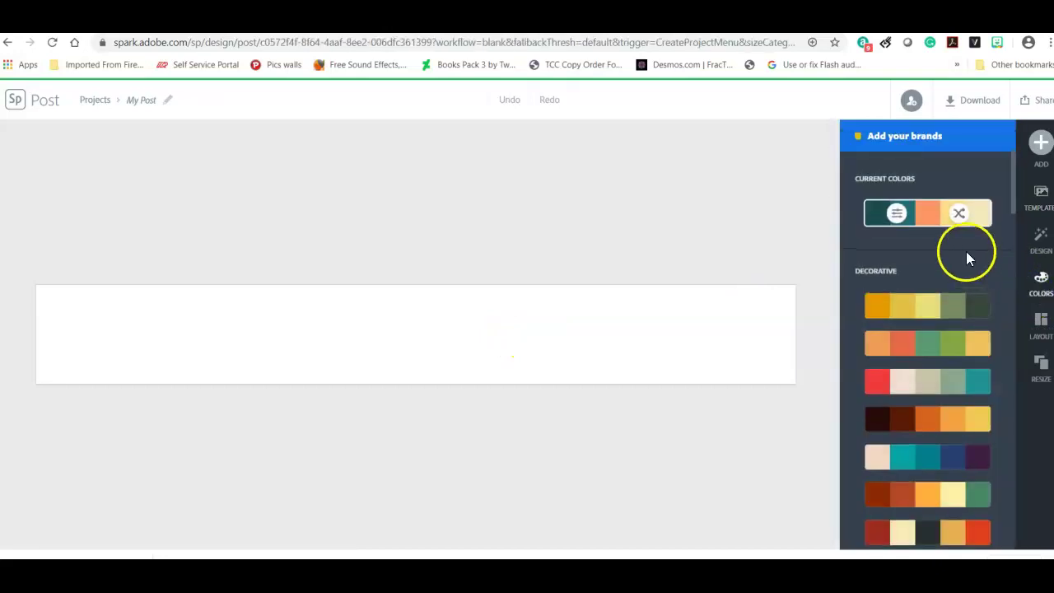
{"action": "left_click", "coordinate": [960, 216]}
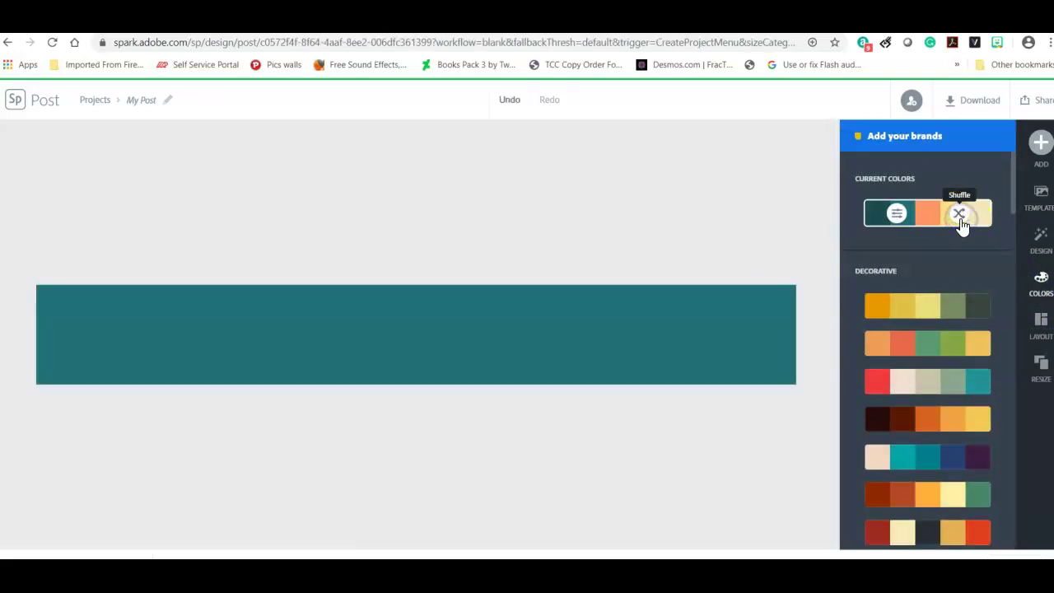
{"action": "left_click", "coordinate": [961, 222]}
{"action": "left_click", "coordinate": [960, 216]}
{"action": "left_click", "coordinate": [960, 216]}
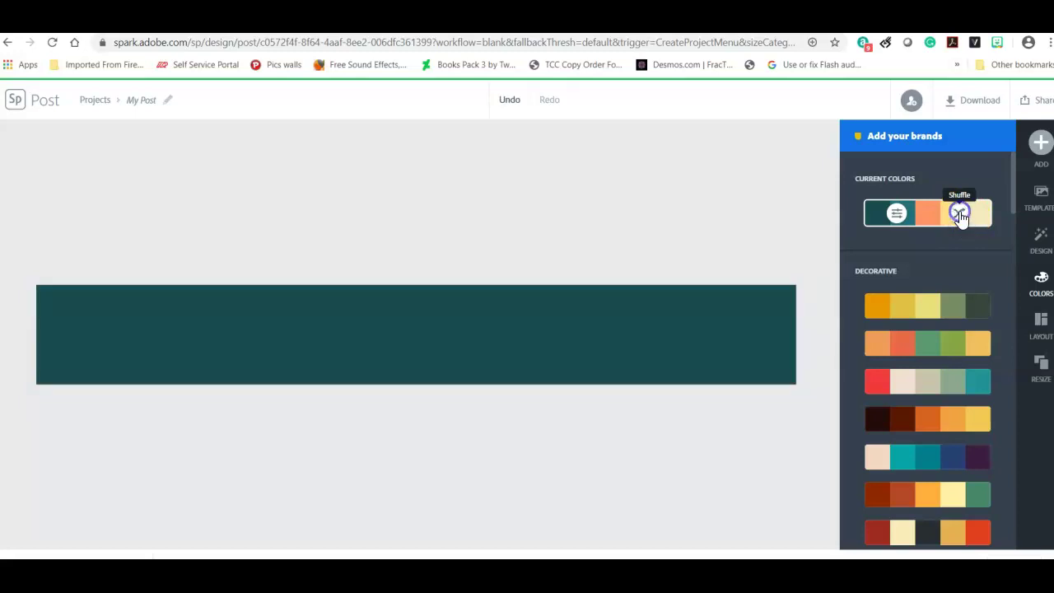
{"action": "left_click", "coordinate": [960, 216]}
{"action": "left_click", "coordinate": [960, 216]}
{"action": "left_click", "coordinate": [960, 216]}
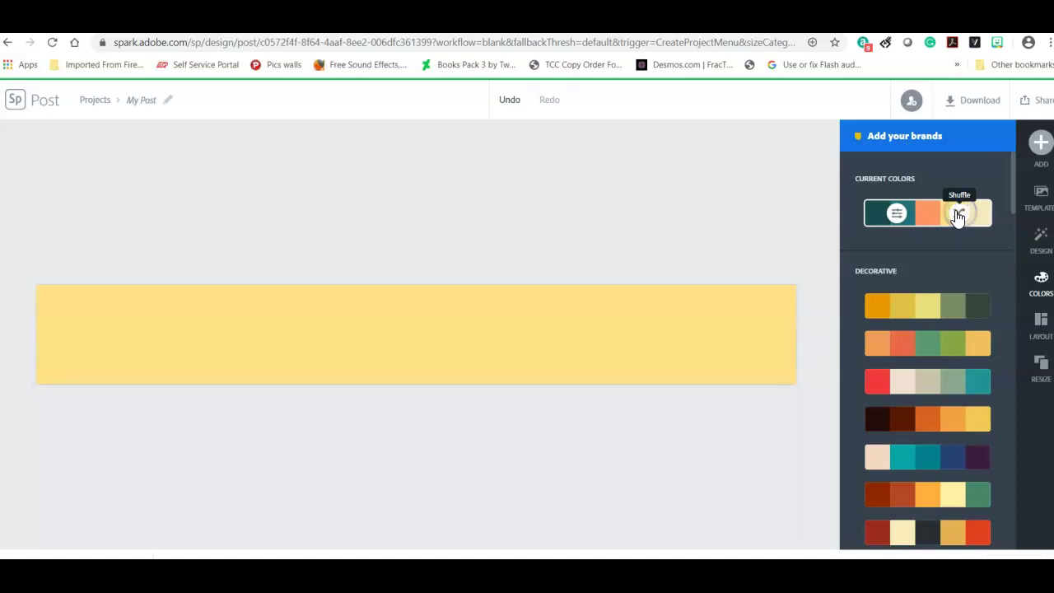
{"action": "left_click", "coordinate": [960, 215]}
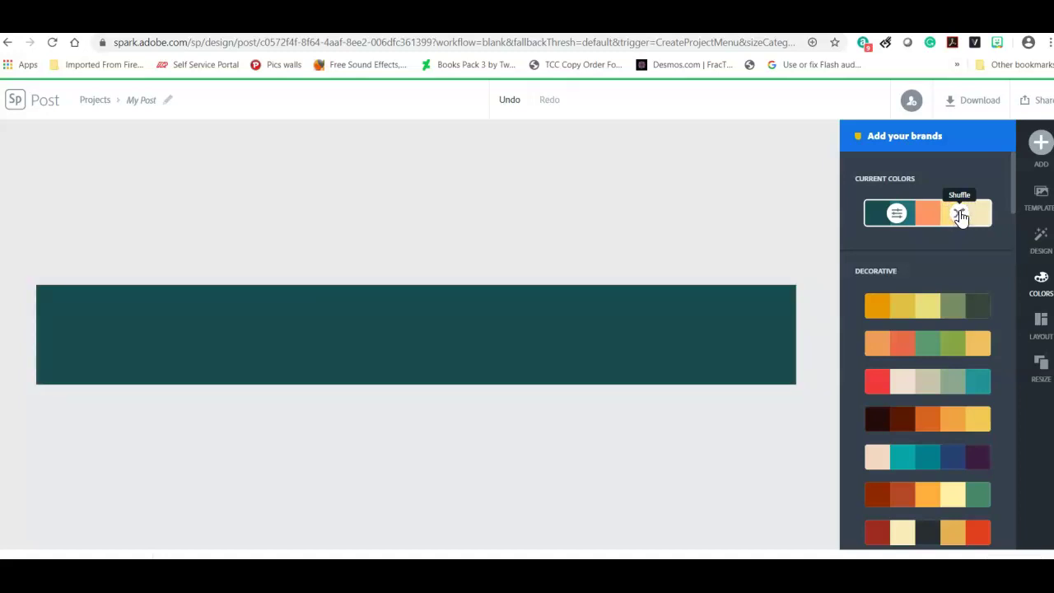
{"action": "left_click", "coordinate": [960, 215]}
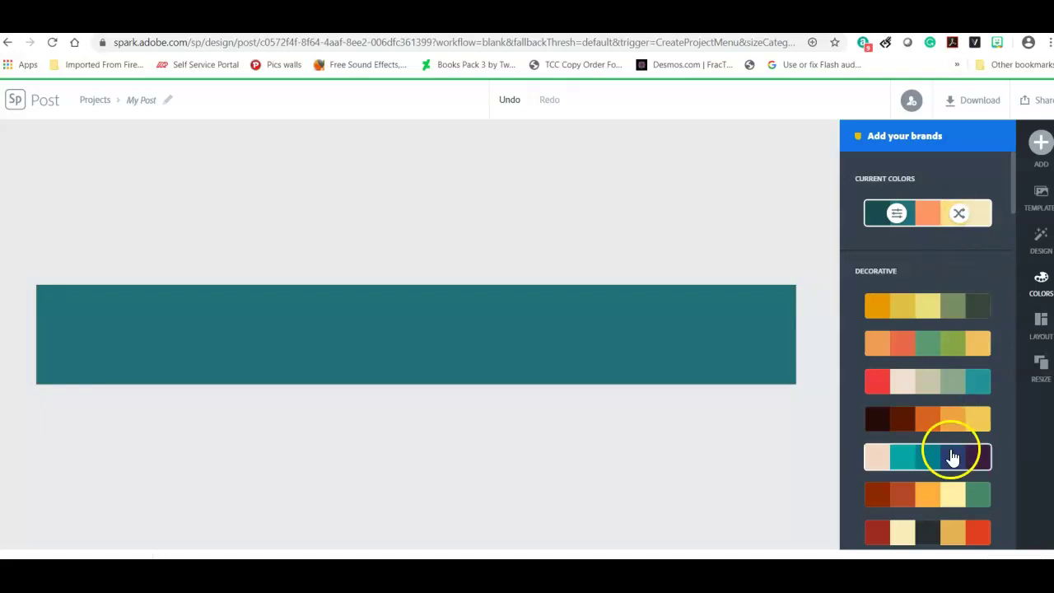
Change the first color of the current palette to turquoise #1ABEC7 and save it.
{"action": "scroll", "coordinate": [955, 423], "scroll_direction": "down", "scroll_amount": 2}
{"action": "scroll", "coordinate": [953, 416], "scroll_direction": "down", "scroll_amount": 6}
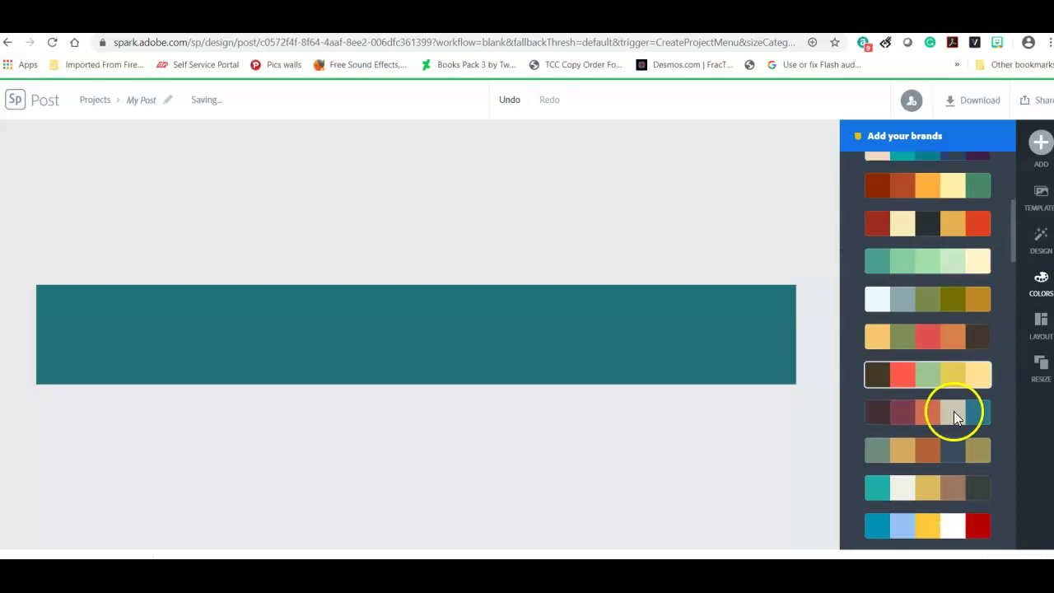
{"action": "scroll", "coordinate": [925, 322], "scroll_direction": "up", "scroll_amount": 8}
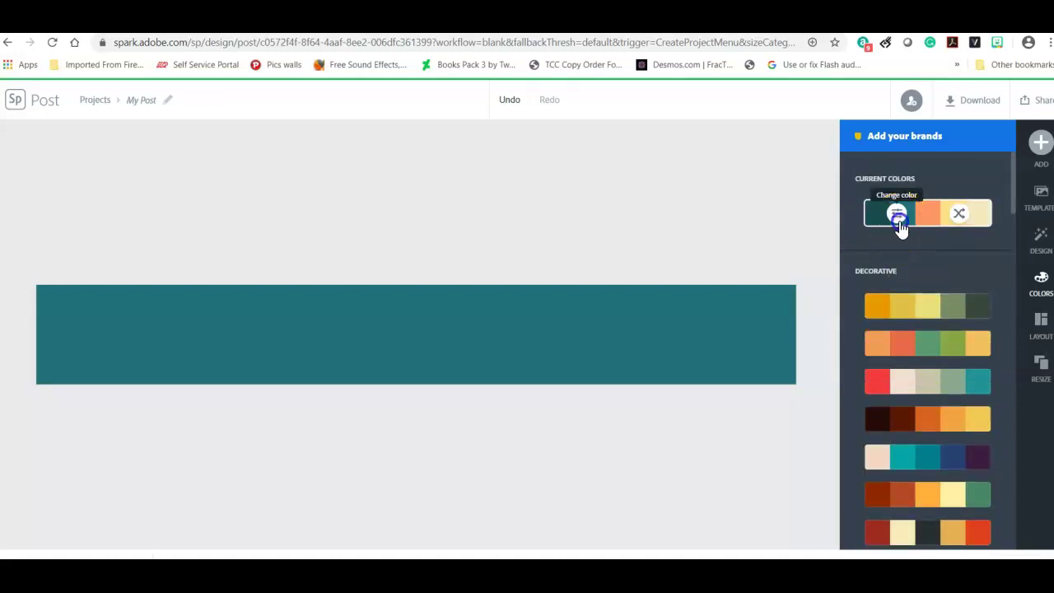
{"action": "left_click", "coordinate": [899, 224]}
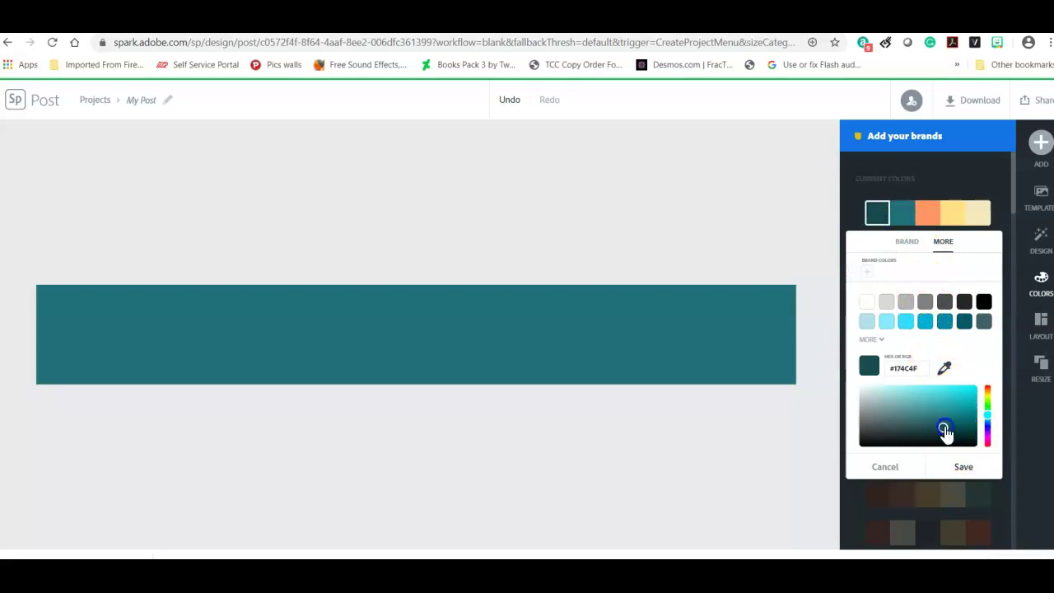
{"action": "left_click", "coordinate": [957, 404]}
{"action": "left_click", "coordinate": [963, 466]}
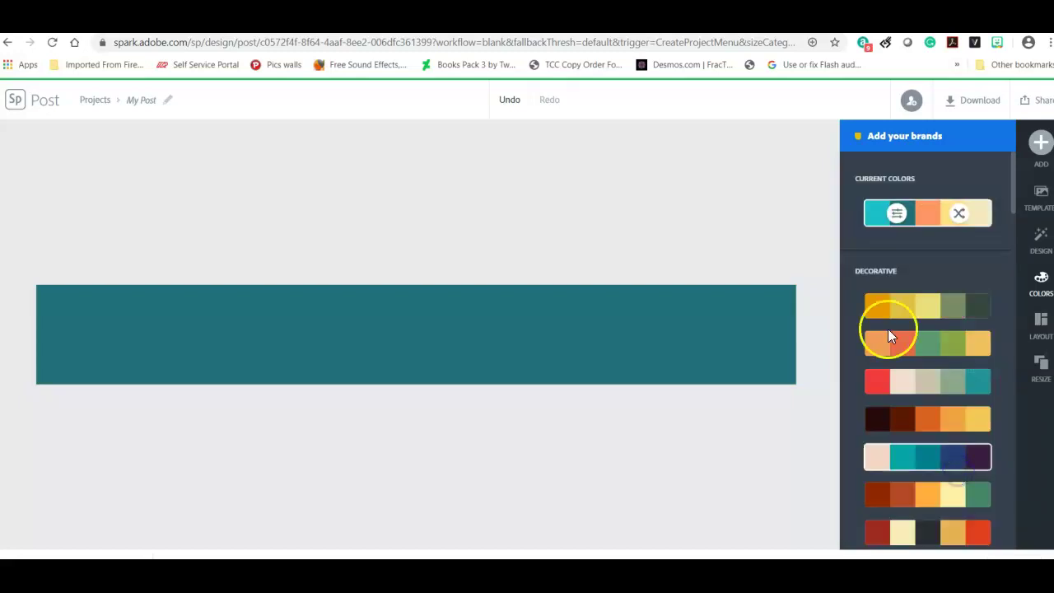
Change the palette's second color, used for the banner background, to teal #1C95A0 and save it.
{"action": "left_click", "coordinate": [895, 215]}
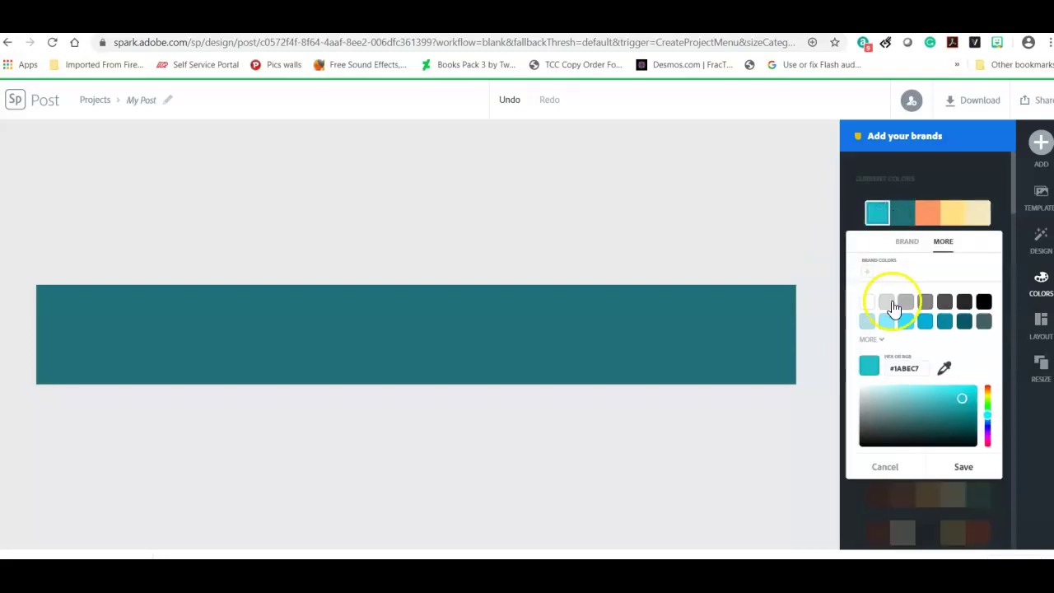
{"action": "left_click", "coordinate": [946, 370]}
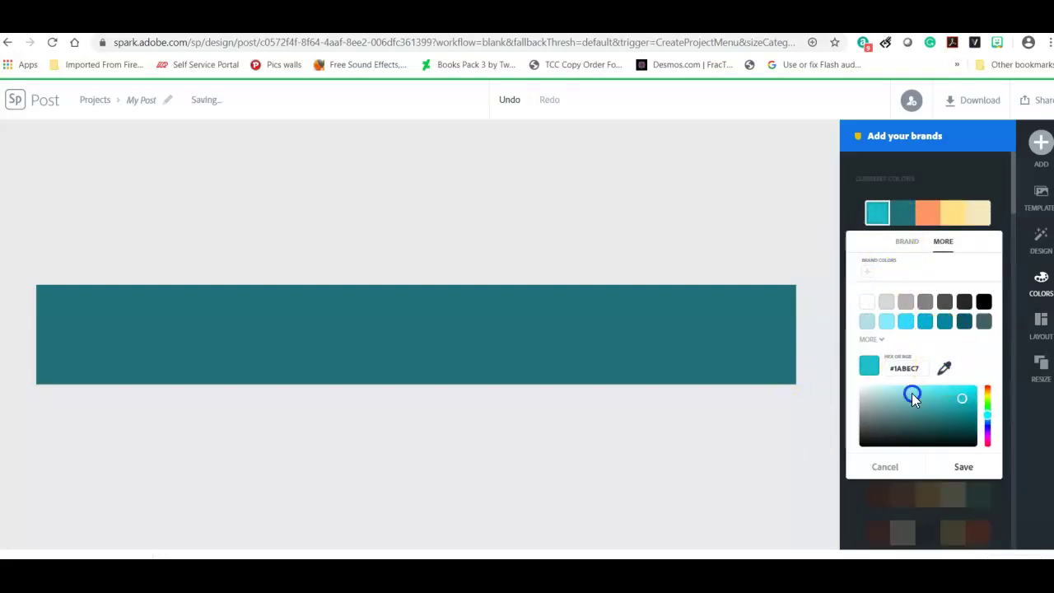
{"action": "left_click", "coordinate": [899, 216]}
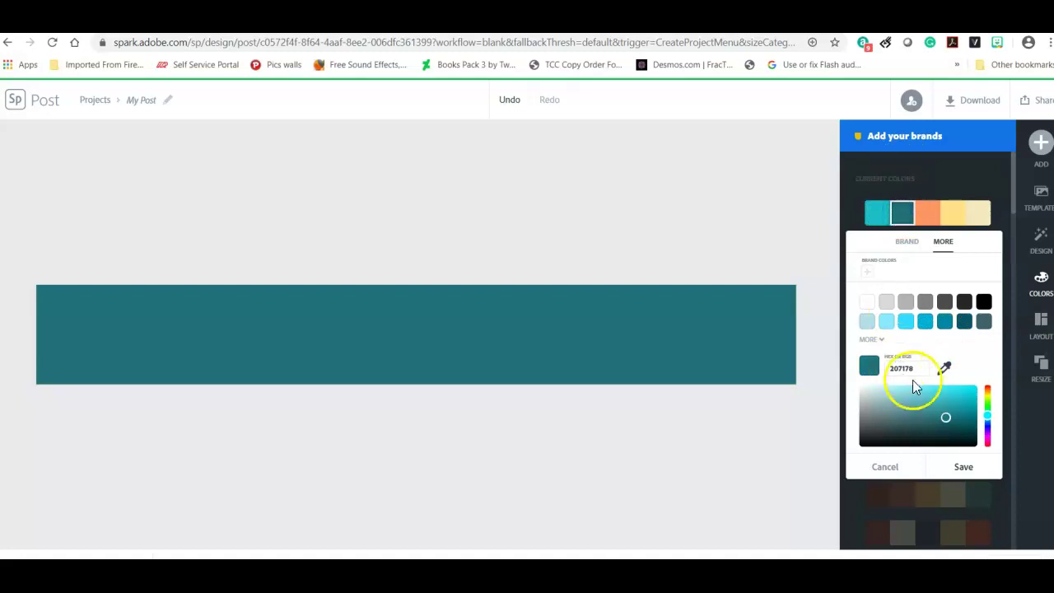
{"action": "left_click", "coordinate": [959, 389]}
{"action": "left_click", "coordinate": [957, 409]}
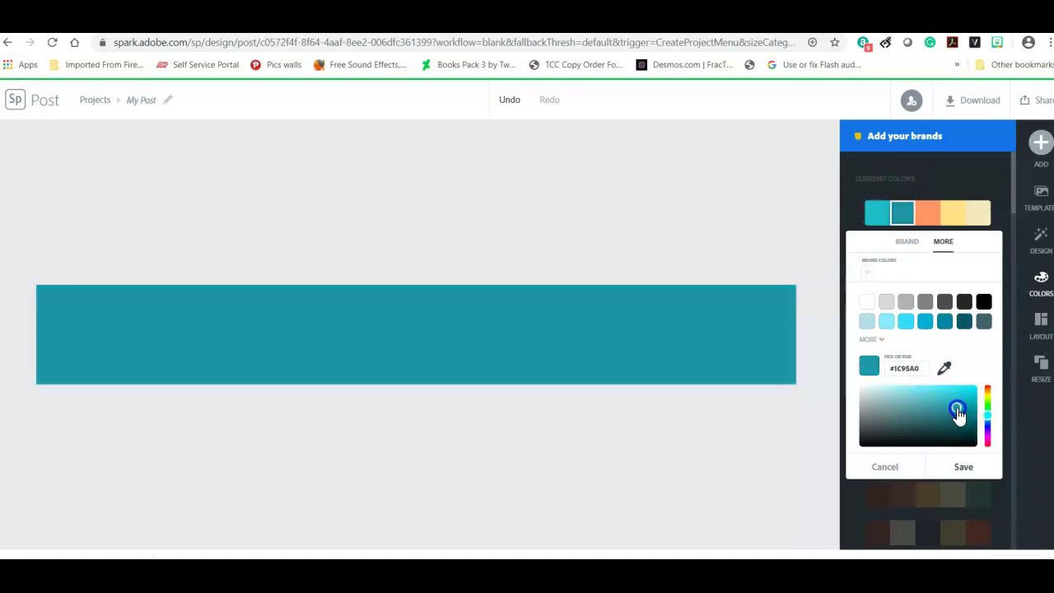
{"action": "left_click", "coordinate": [963, 467]}
{"action": "left_click", "coordinate": [701, 421]}
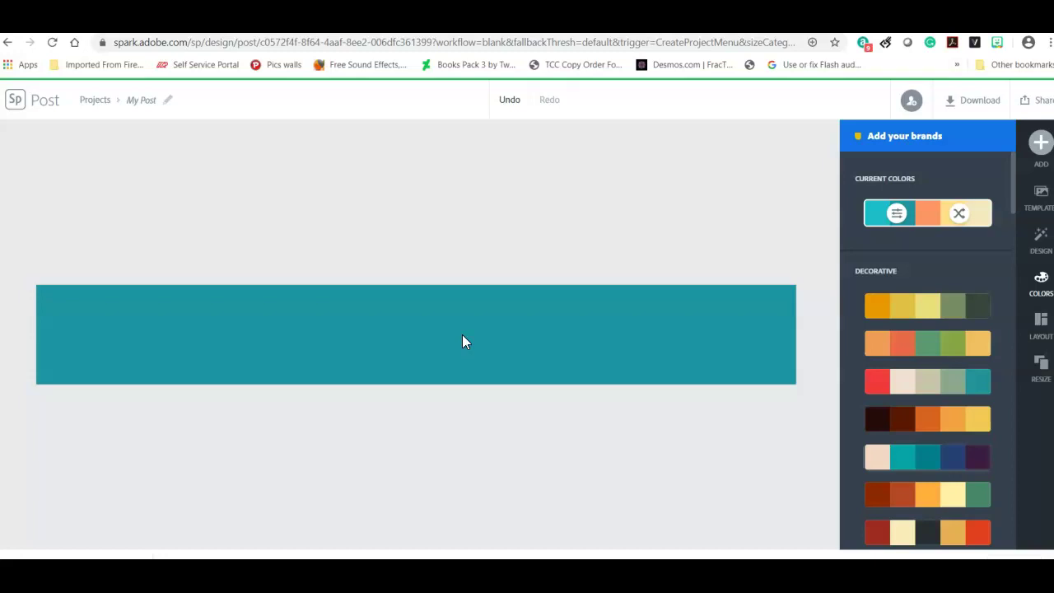
Add a photo to the banner by uploading NOBG5 from the Custom Banner folder.
{"action": "left_click", "coordinate": [1040, 145]}
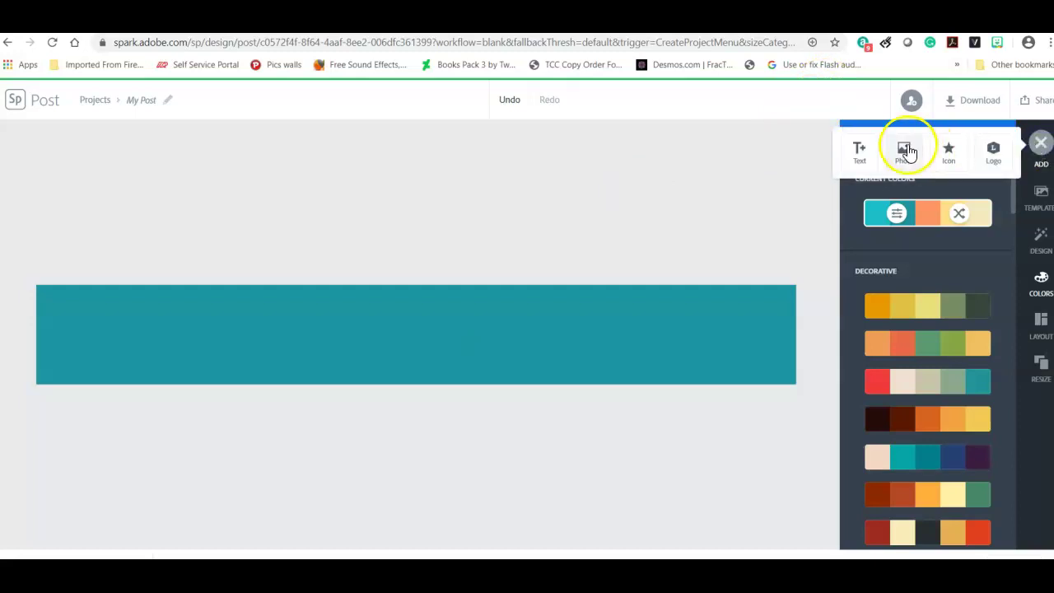
{"action": "left_click", "coordinate": [905, 151]}
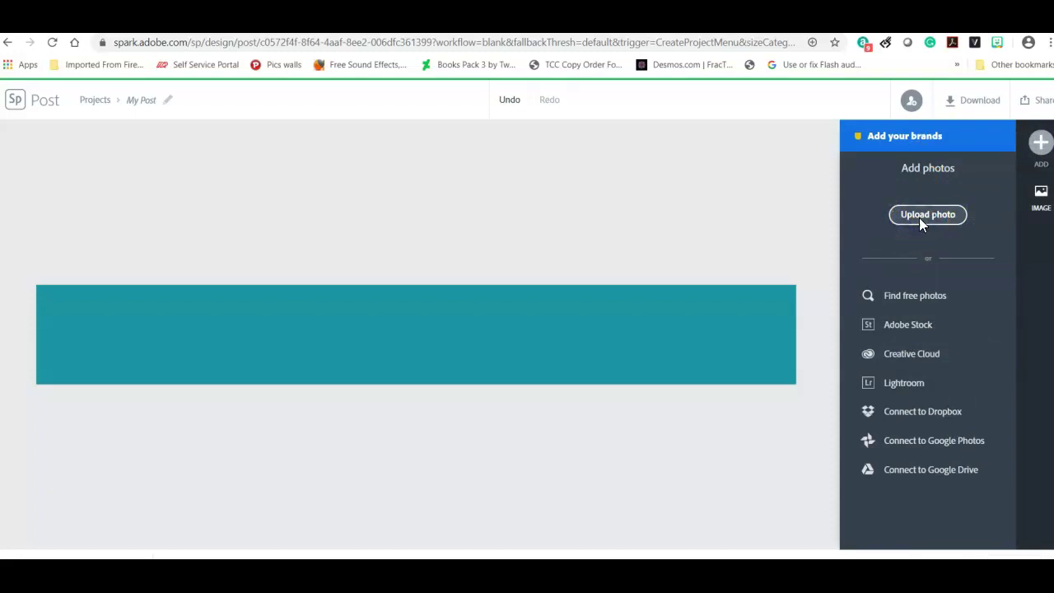
{"action": "left_click_drag", "start_coordinate": [506, 99], "coordinate": [513, 189]}
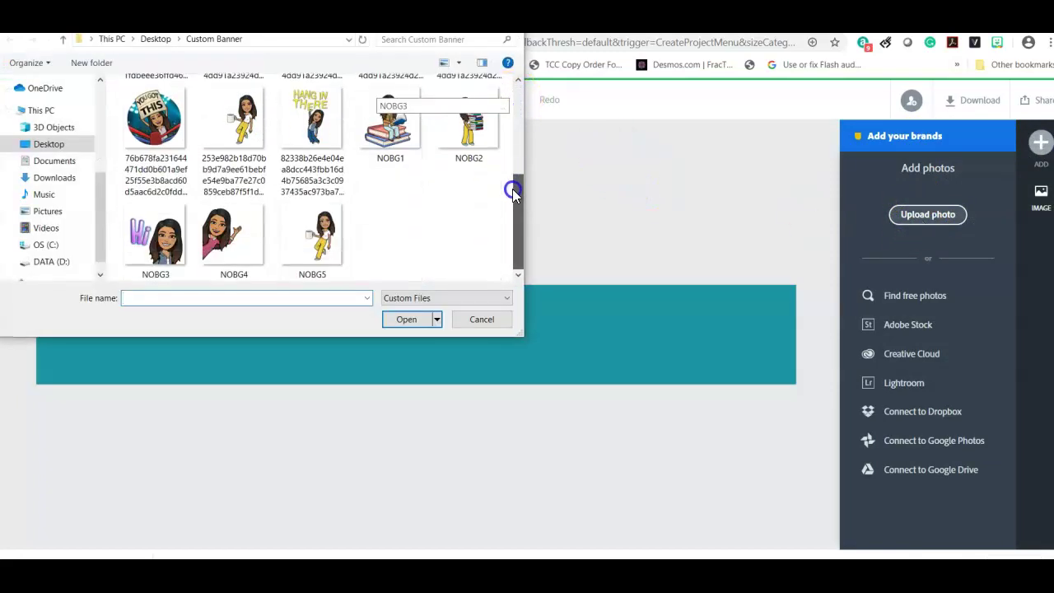
{"action": "double_click", "coordinate": [322, 232]}
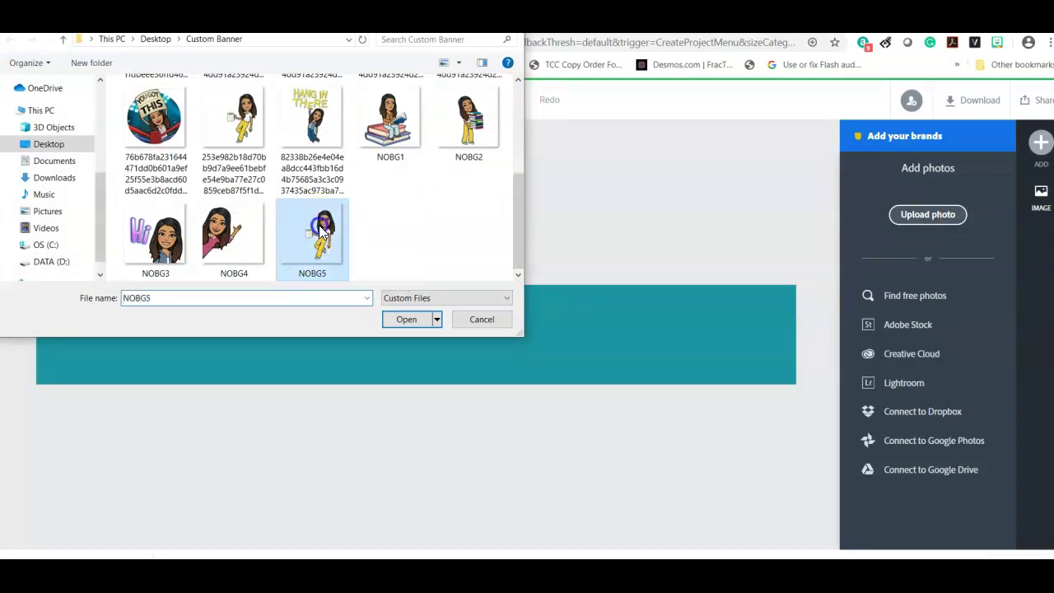
Insert the NOBG5 avatar as a freely movable image and place it near the right end of the banner.
{"action": "left_click", "coordinate": [412, 323]}
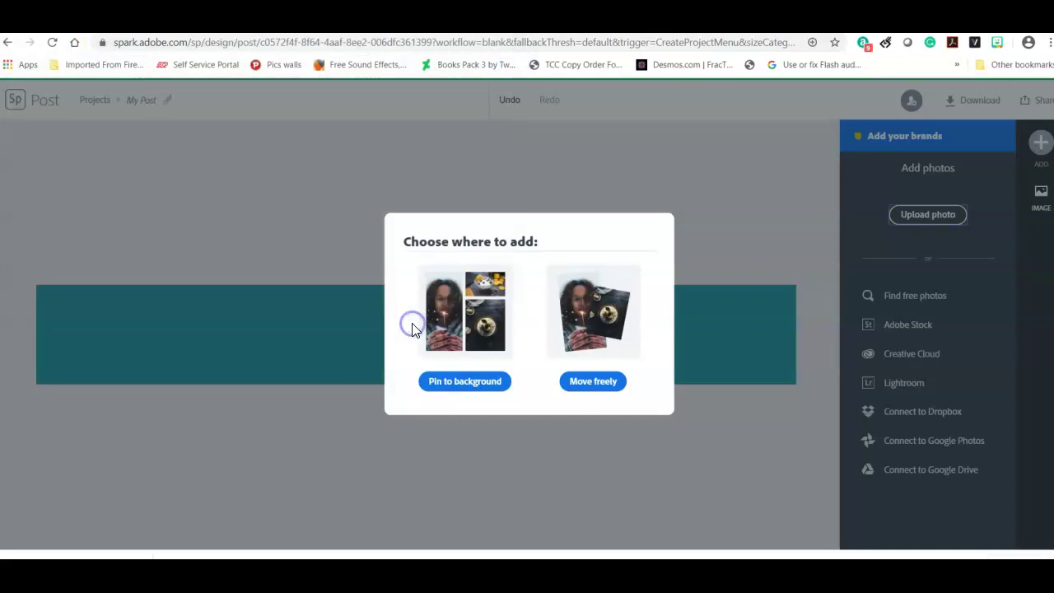
{"action": "left_click", "coordinate": [594, 382]}
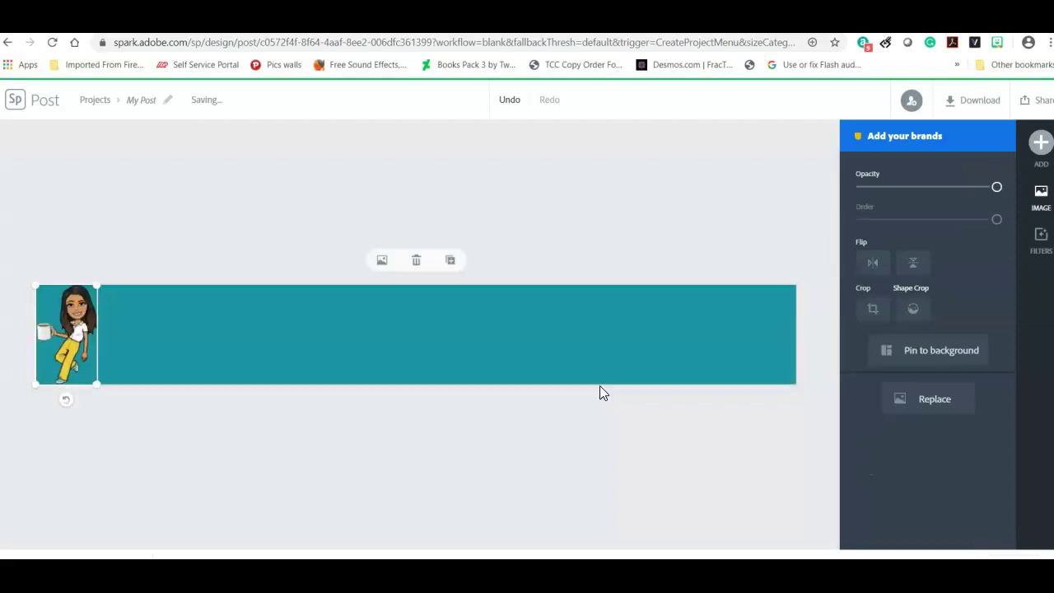
{"action": "left_click_drag", "start_coordinate": [82, 319], "coordinate": [764, 332]}
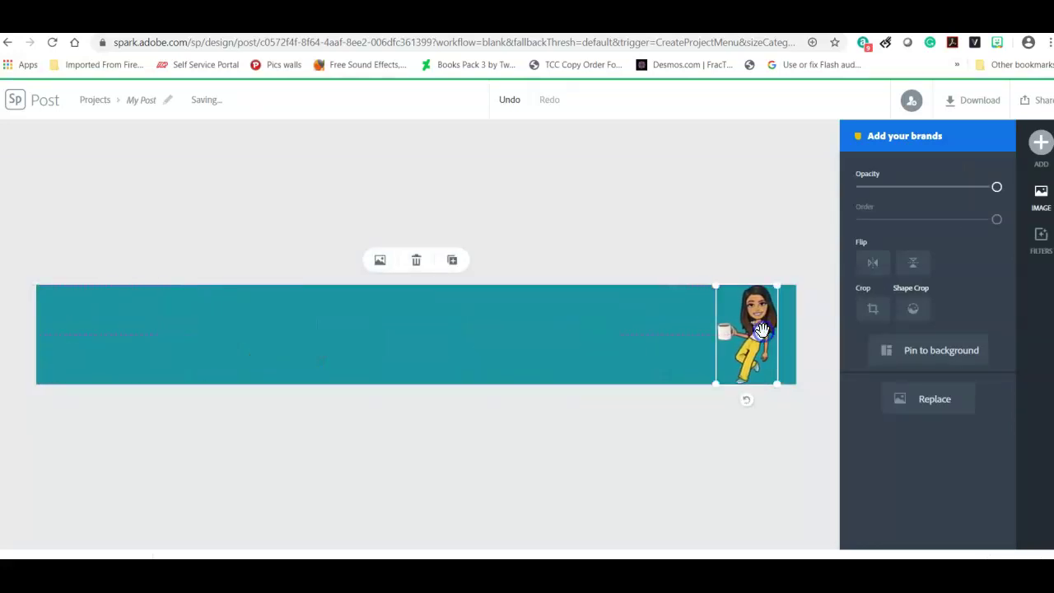
Upload the NOBG4 waving avatar as a freely movable image and place it near the middle of the banner.
{"action": "left_click", "coordinate": [1040, 147]}
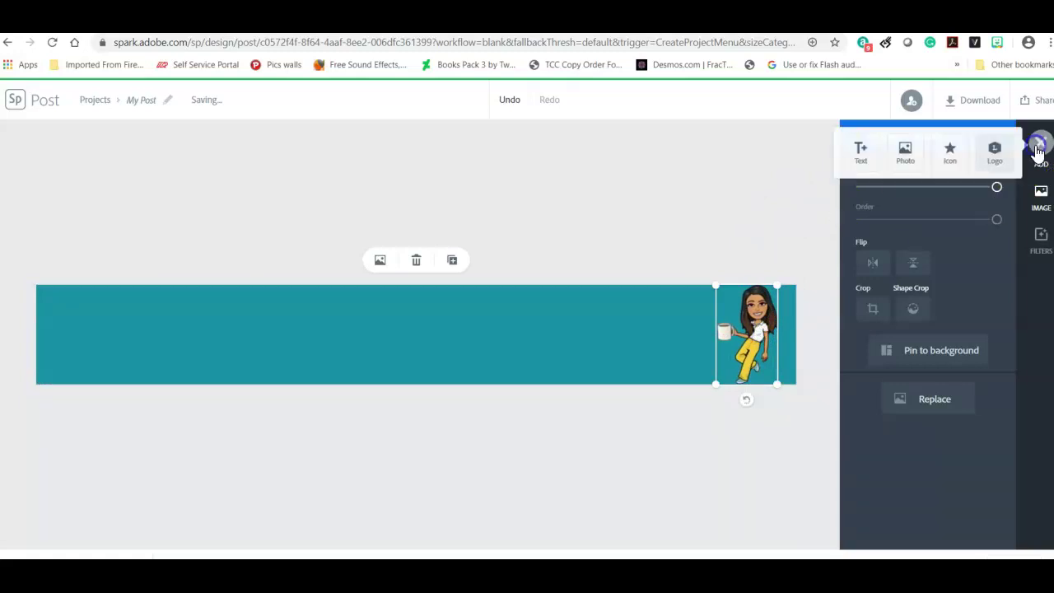
{"action": "left_click", "coordinate": [908, 153]}
{"action": "left_click", "coordinate": [903, 215]}
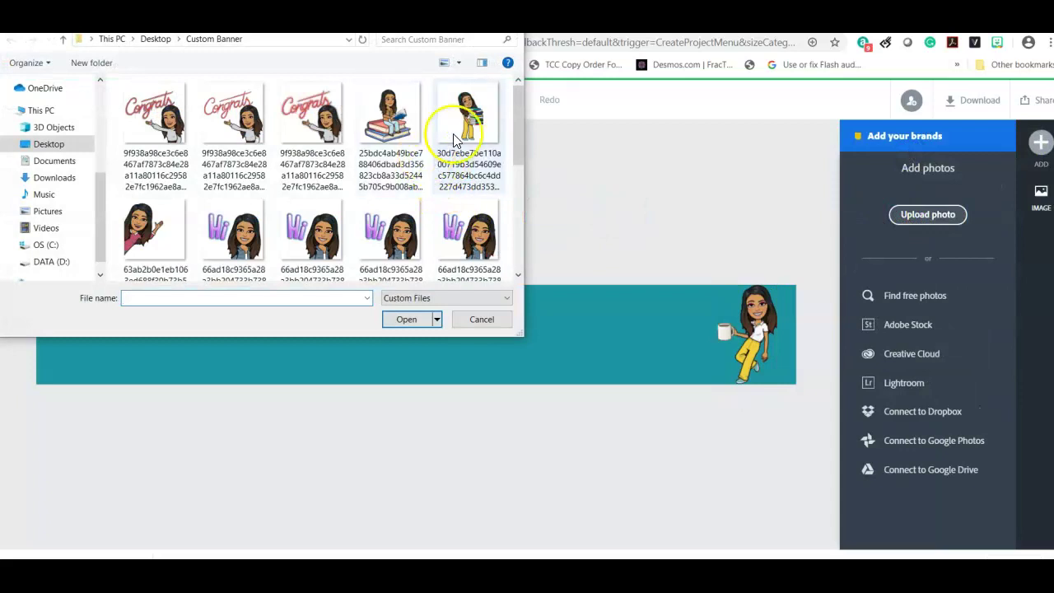
{"action": "left_click_drag", "start_coordinate": [518, 115], "coordinate": [516, 230]}
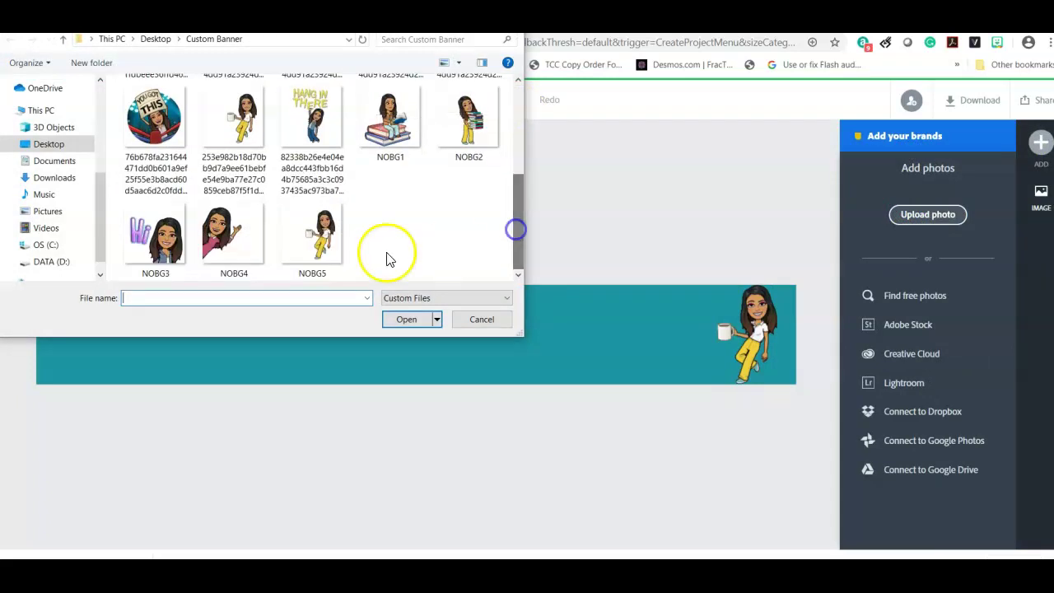
{"action": "left_click", "coordinate": [233, 242]}
{"action": "left_click", "coordinate": [408, 324]}
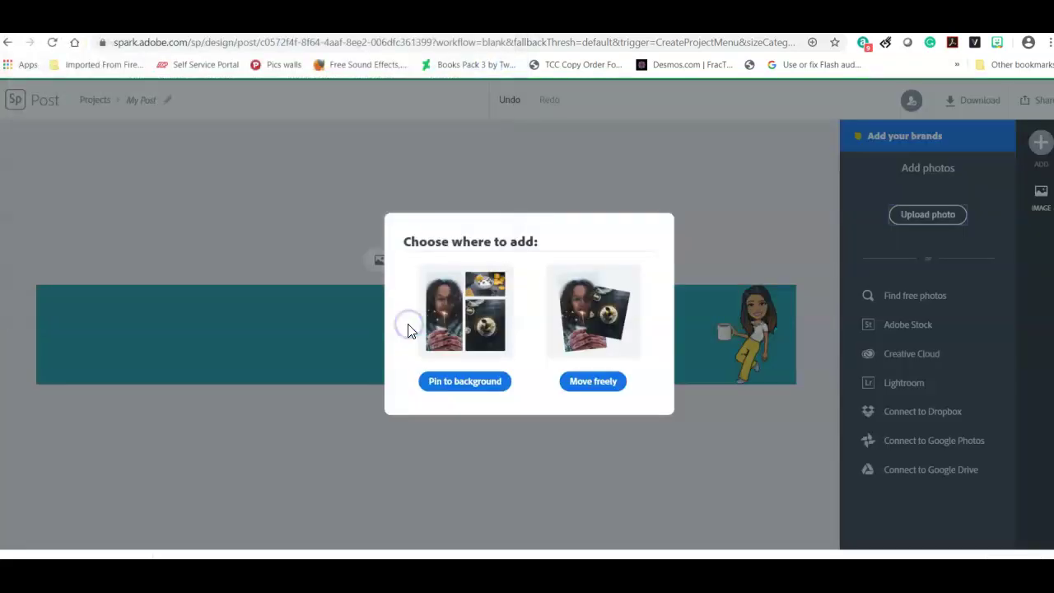
{"action": "left_click", "coordinate": [574, 385]}
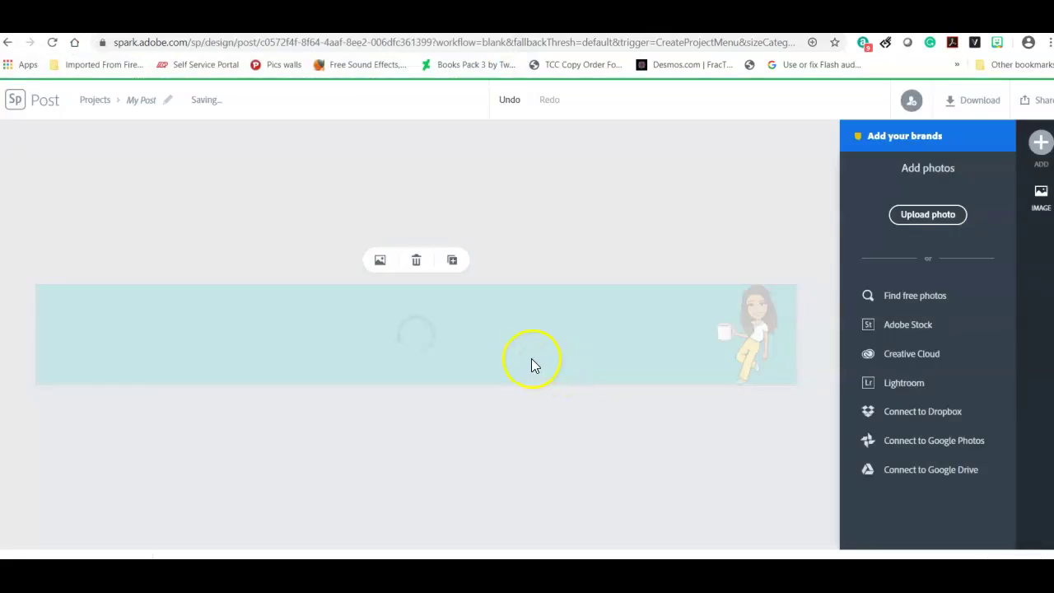
{"action": "left_click_drag", "start_coordinate": [94, 324], "coordinate": [443, 342]}
{"action": "left_click", "coordinate": [658, 445]}
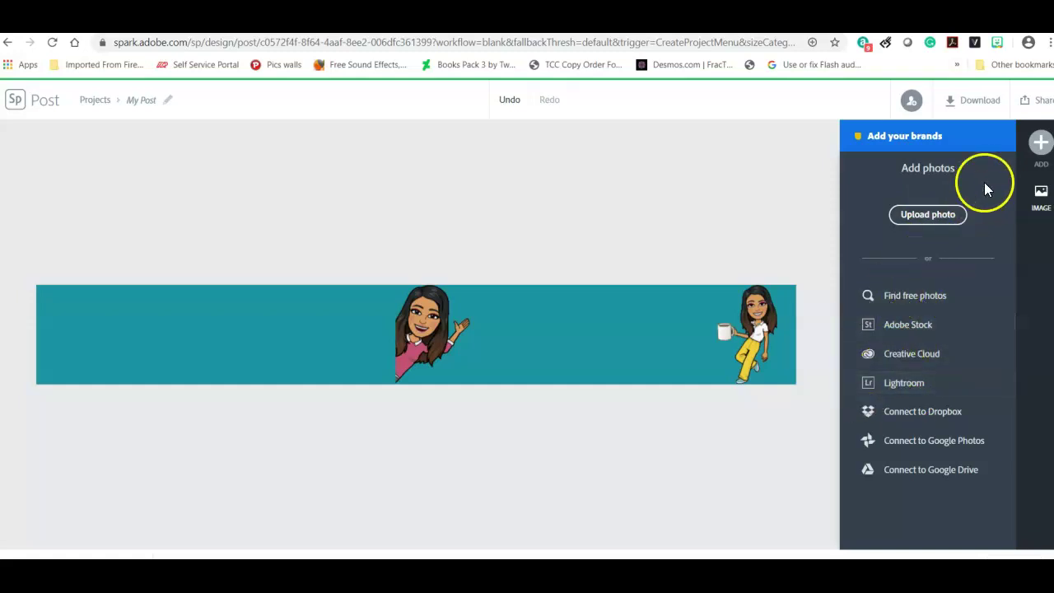
Add a solid calculator icon found by searching "calculator" and shrink it in the banner's lower-left corner.
{"action": "left_click", "coordinate": [1041, 145]}
{"action": "left_click", "coordinate": [960, 167]}
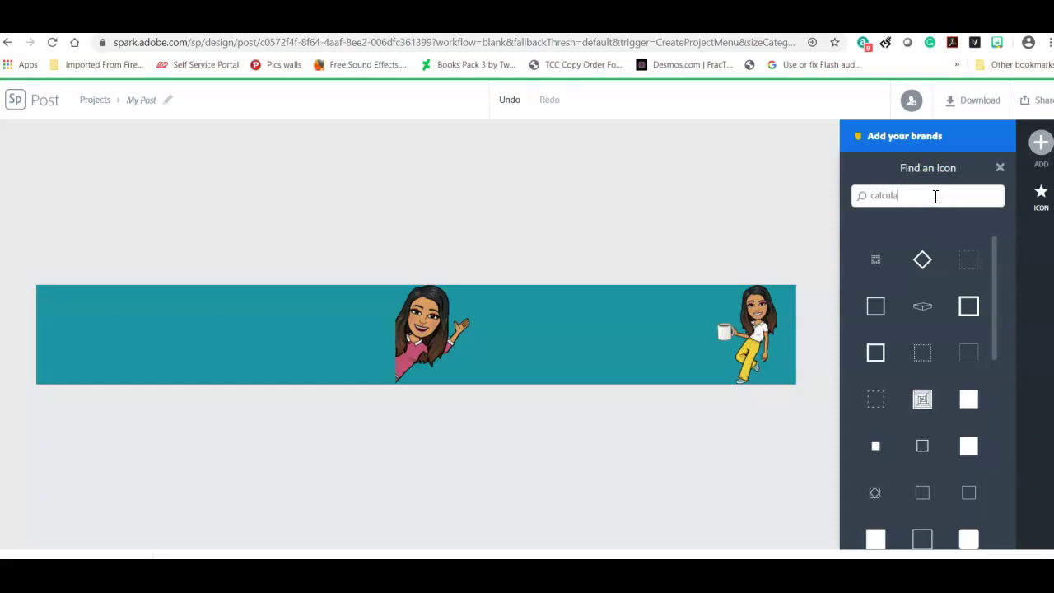
{"action": "type", "text": "r"}
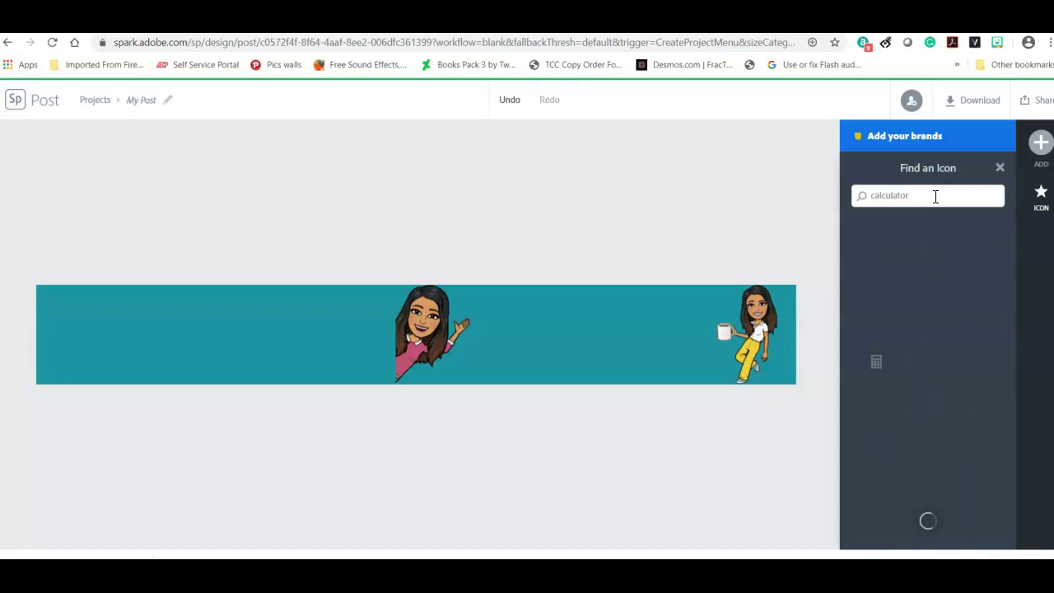
{"action": "left_click", "coordinate": [929, 308]}
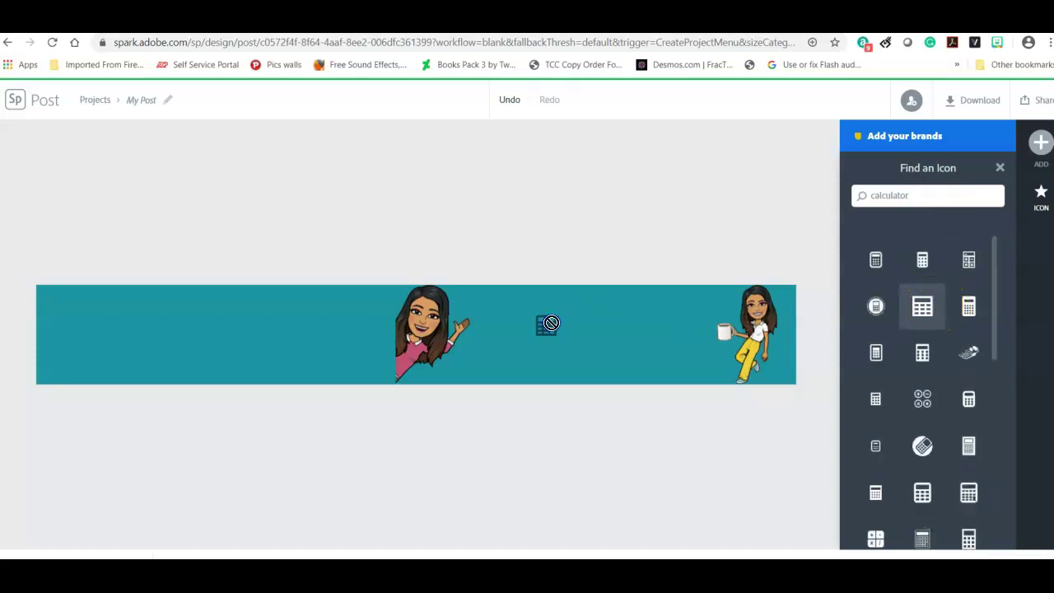
{"action": "left_click_drag", "start_coordinate": [551, 323], "coordinate": [552, 323]}
{"action": "left_click", "coordinate": [923, 306]}
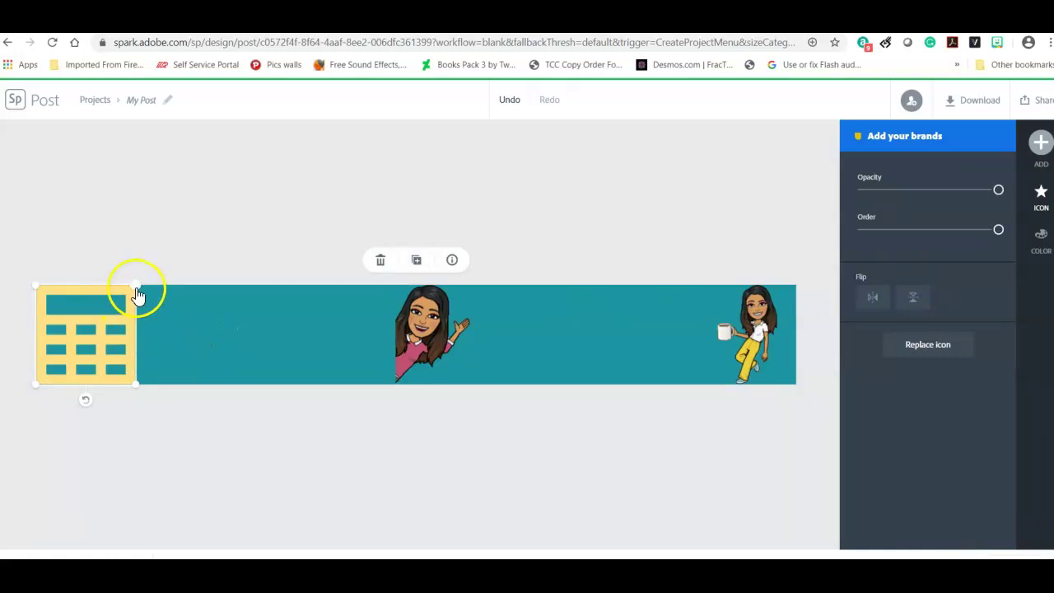
{"action": "left_click_drag", "start_coordinate": [136, 288], "coordinate": [111, 316]}
Add the rolled diploma icon found by searching "graduation" and place it to the right of the calculator.
{"action": "left_click", "coordinate": [1039, 145]}
{"action": "left_click", "coordinate": [947, 154]}
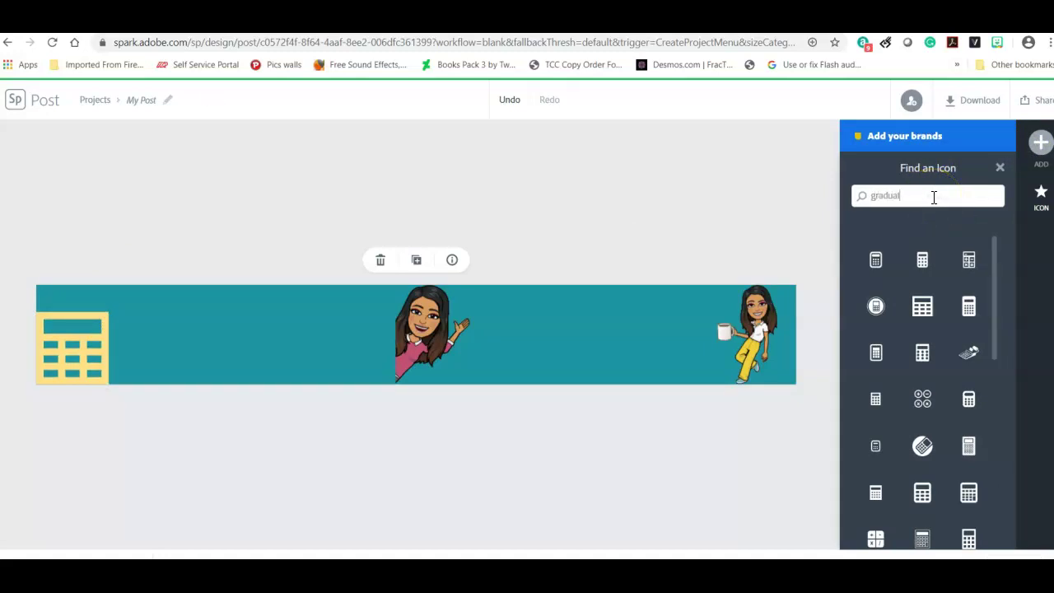
{"action": "key", "text": "Return"}
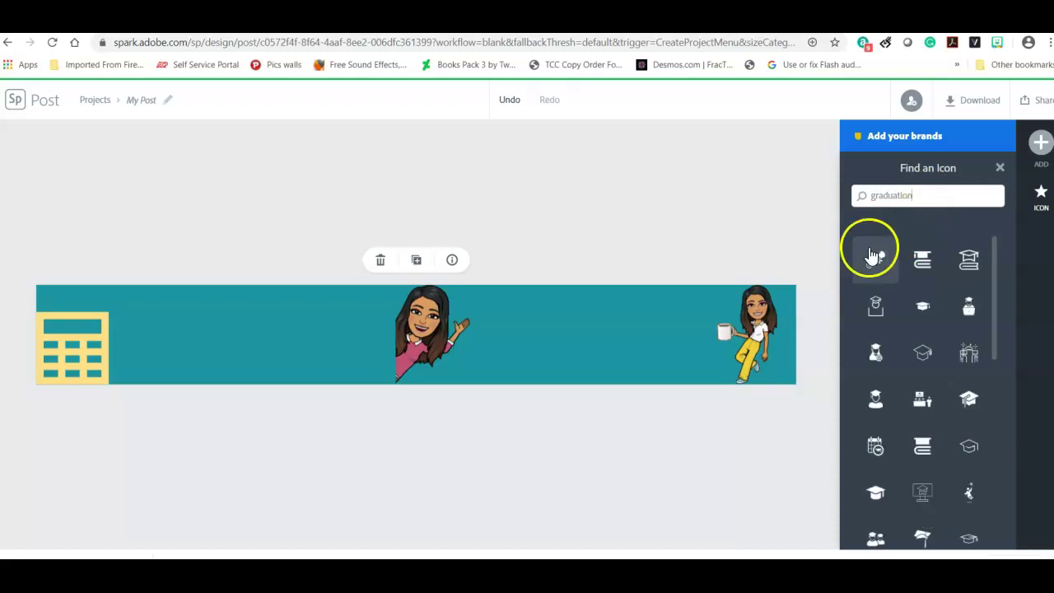
{"action": "left_click", "coordinate": [872, 265]}
{"action": "left_click_drag", "start_coordinate": [165, 324], "coordinate": [245, 336]}
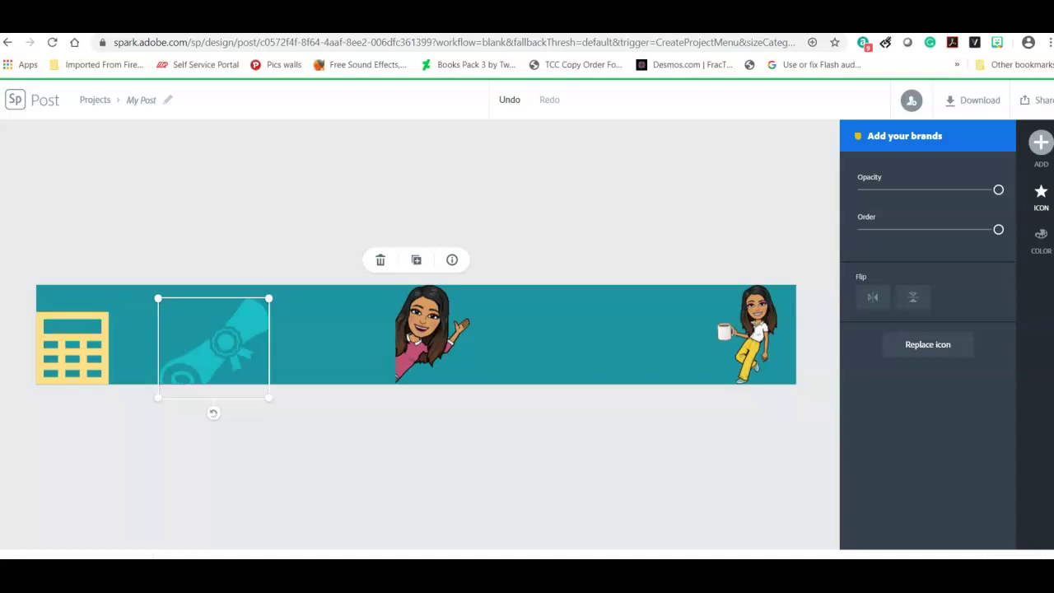
{"action": "left_click", "coordinate": [1038, 198]}
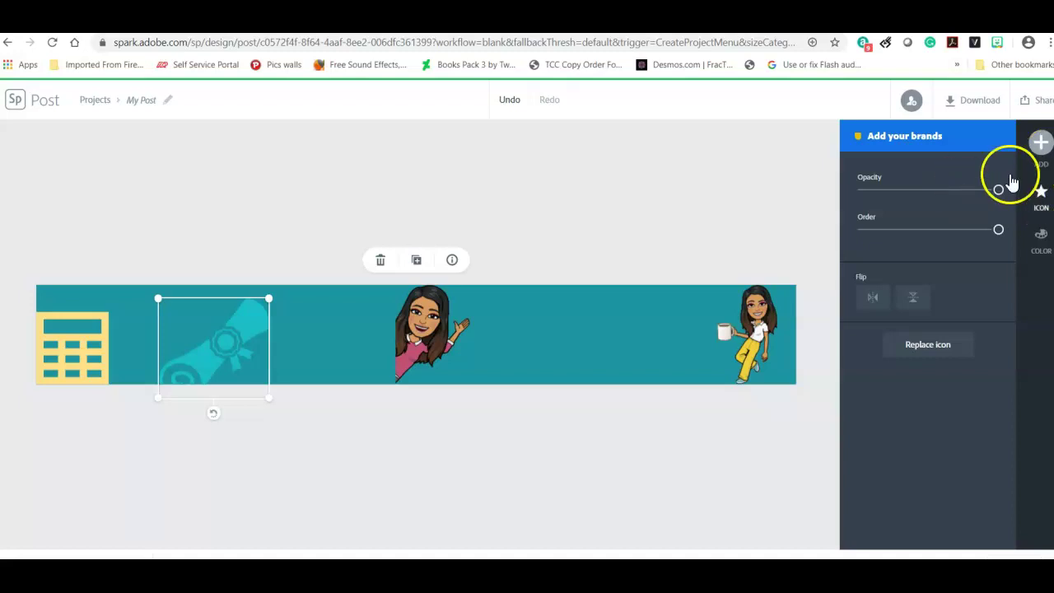
Add the graduate-with-rosette icon from the graduation results and place it to the right of the waving avatar.
{"action": "left_click", "coordinate": [1040, 142]}
{"action": "left_click", "coordinate": [944, 166]}
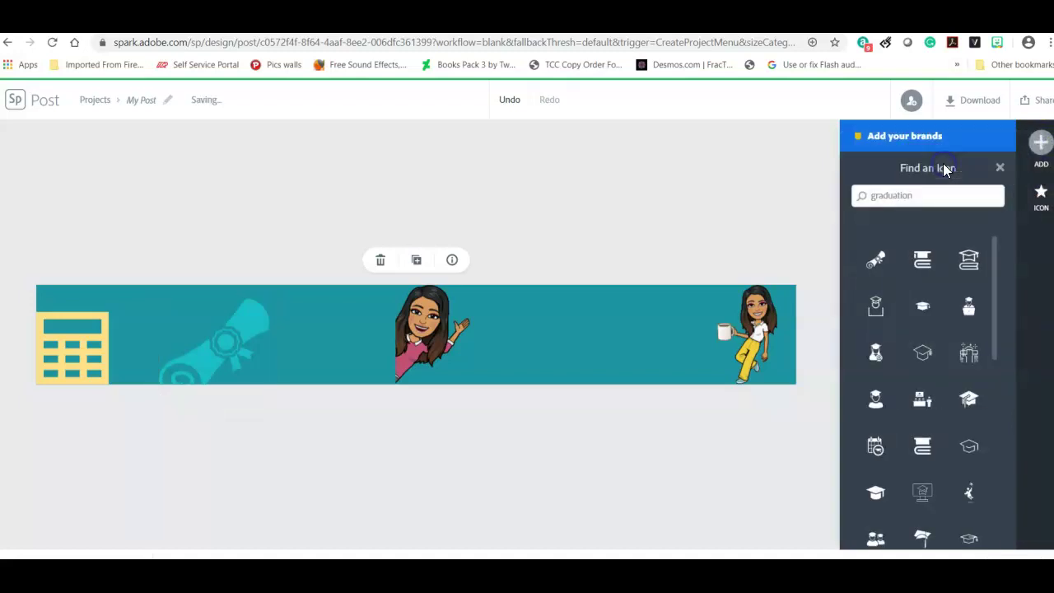
{"action": "left_click", "coordinate": [877, 353]}
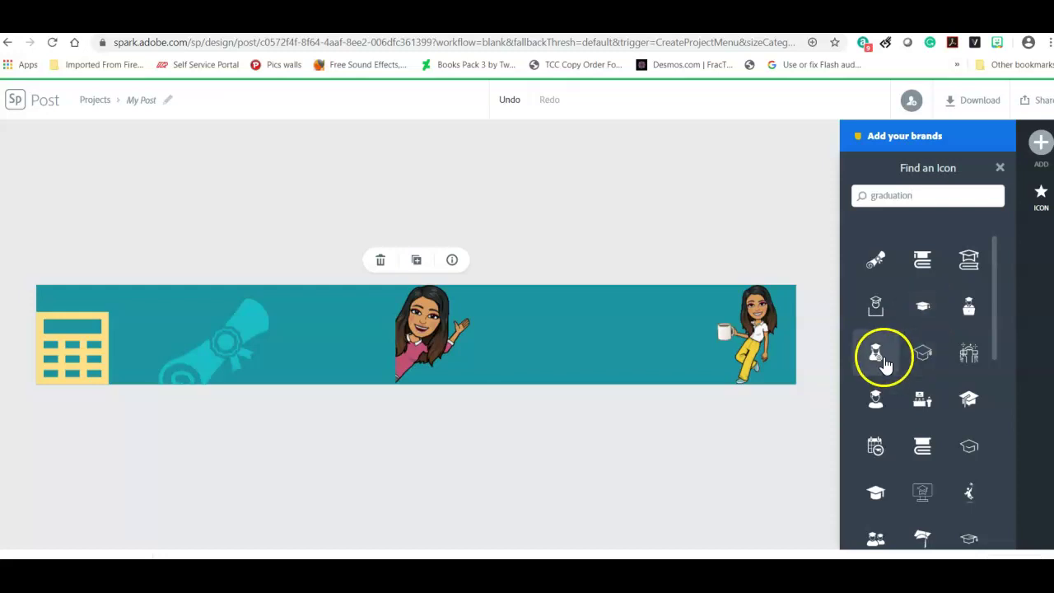
{"action": "left_click_drag", "start_coordinate": [52, 336], "coordinate": [539, 326]}
{"action": "left_click", "coordinate": [538, 336]}
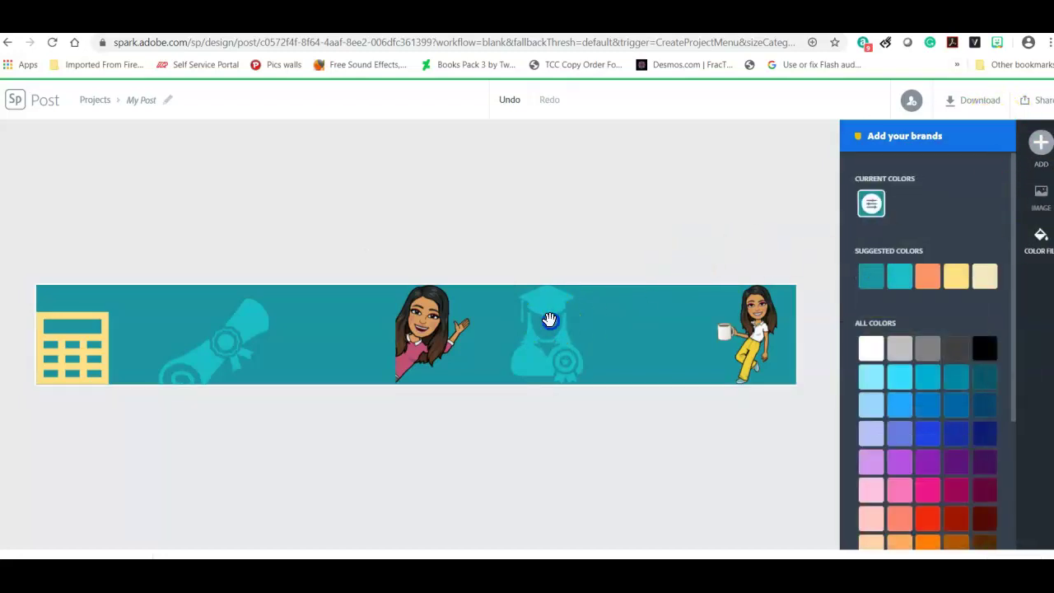
Recolor the graduate icon white and the diploma icon light yellow.
{"action": "left_click", "coordinate": [549, 320]}
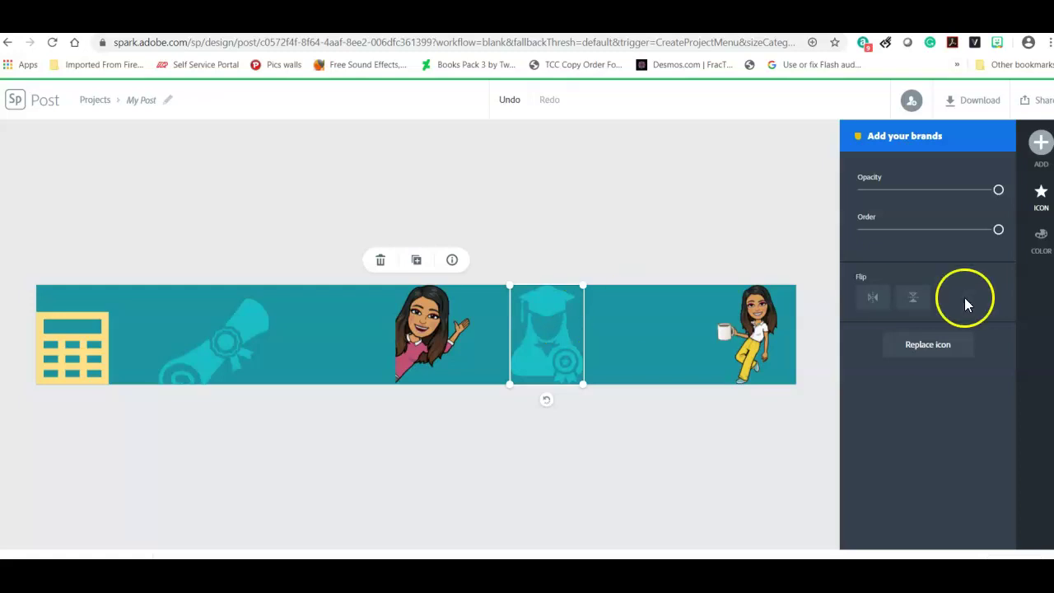
{"action": "left_click", "coordinate": [1039, 249]}
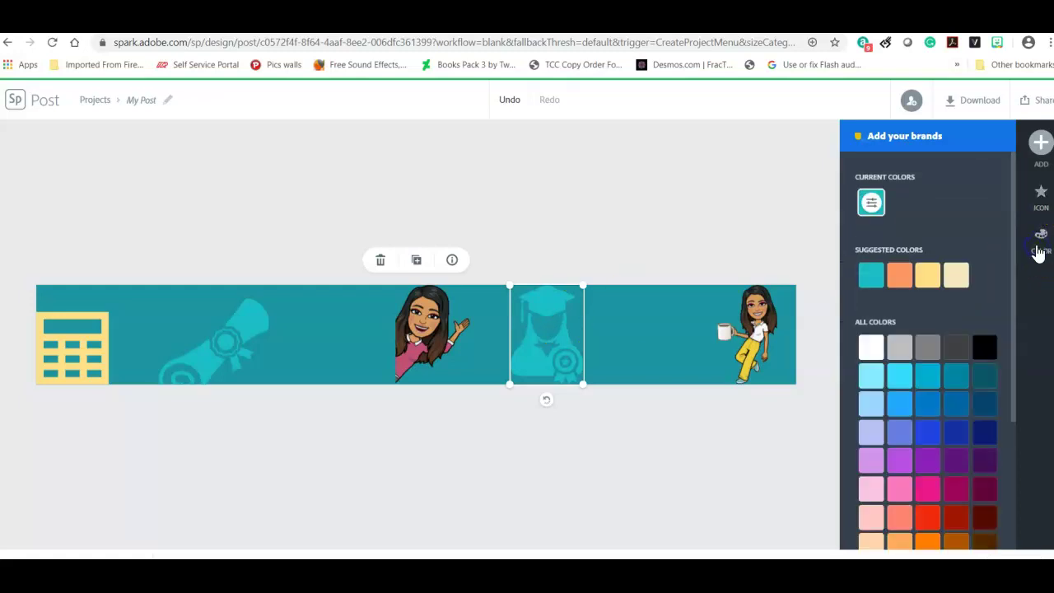
{"action": "left_click", "coordinate": [928, 278]}
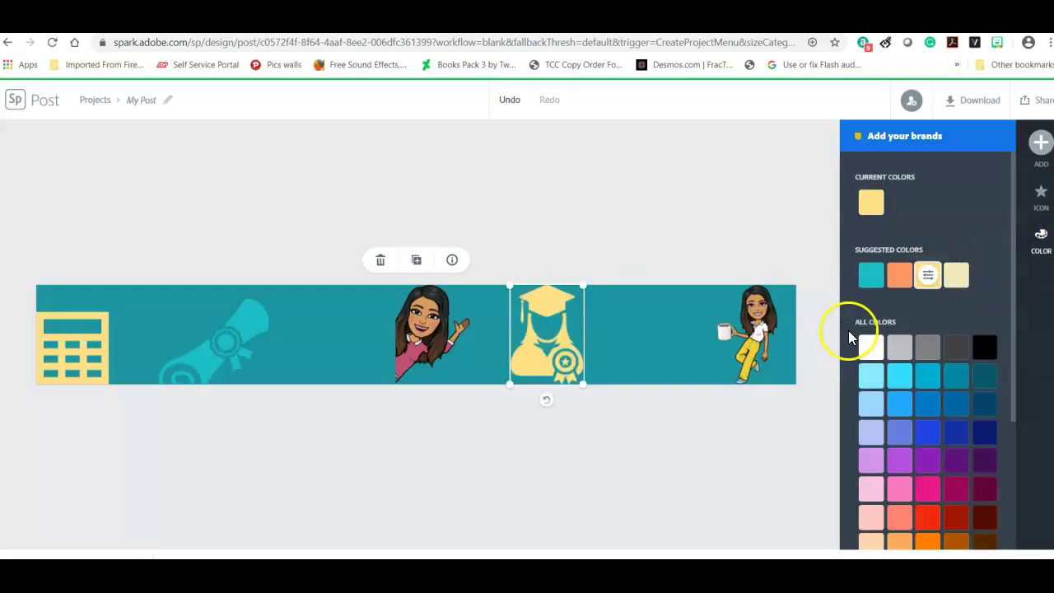
{"action": "left_click", "coordinate": [871, 348]}
{"action": "left_click", "coordinate": [249, 337]}
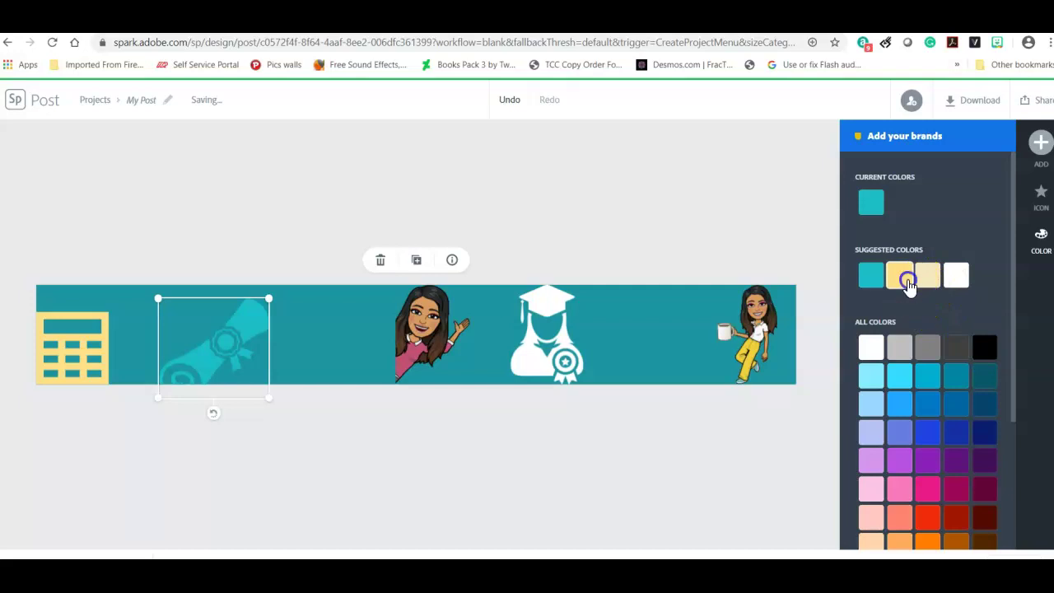
{"action": "left_click", "coordinate": [901, 275]}
Recolor the calculator icon bright cyan and move it inward from the banner's corner, closer to the diploma.
{"action": "left_click", "coordinate": [64, 344]}
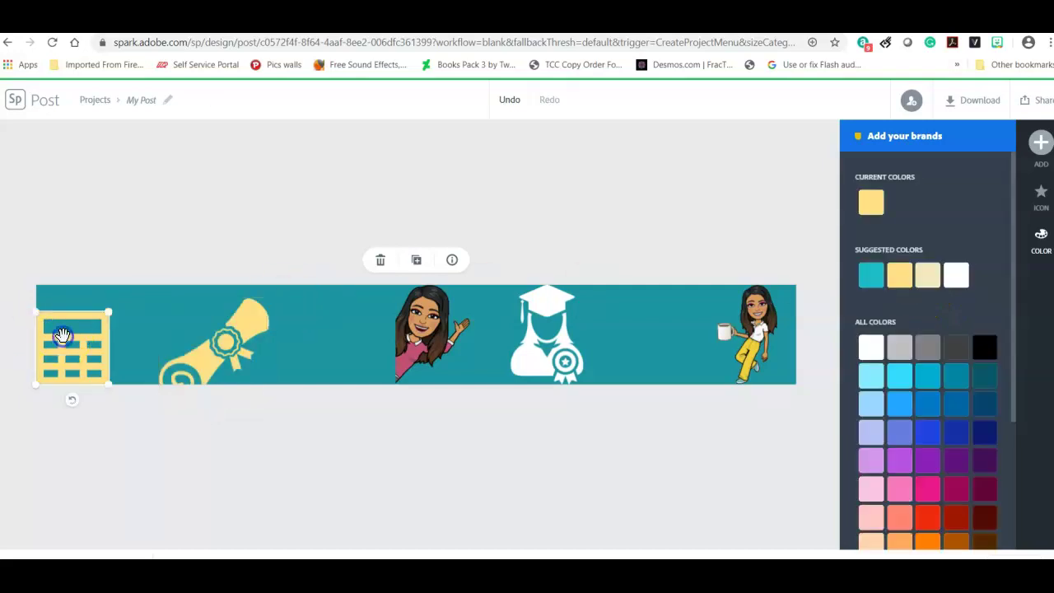
{"action": "left_click", "coordinate": [898, 376]}
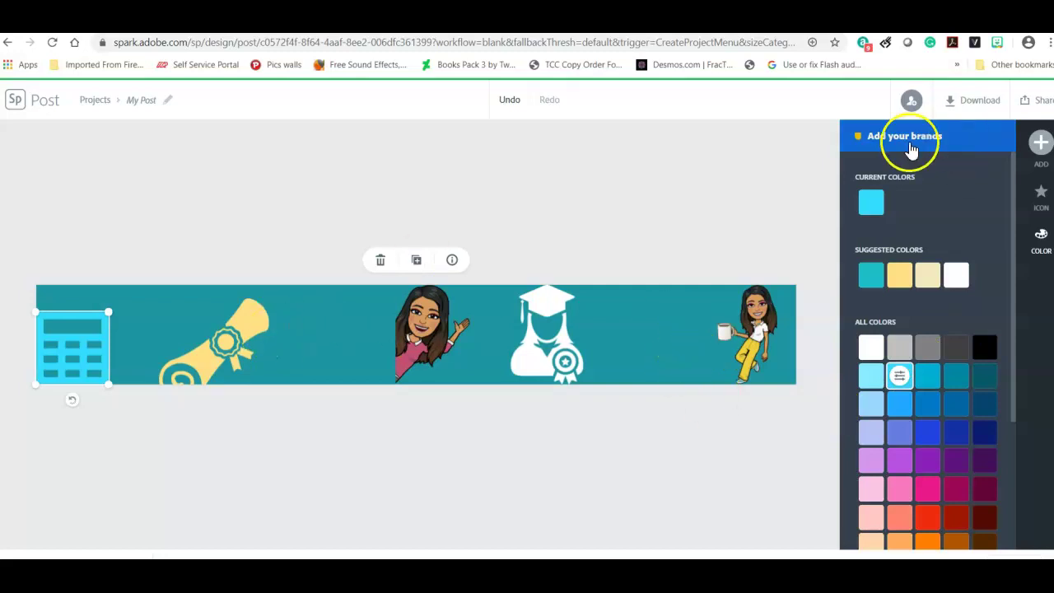
{"action": "left_click_drag", "start_coordinate": [47, 341], "coordinate": [79, 314]}
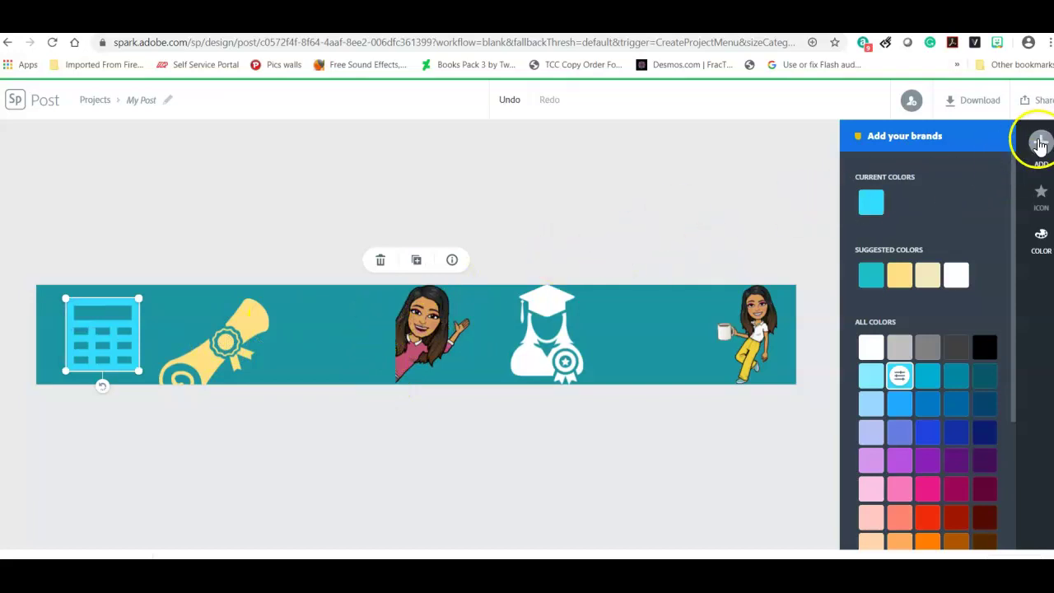
Add a new text element from scratch reading "Welcome" to the banner.
{"action": "left_click", "coordinate": [1040, 142]}
{"action": "left_click", "coordinate": [868, 156]}
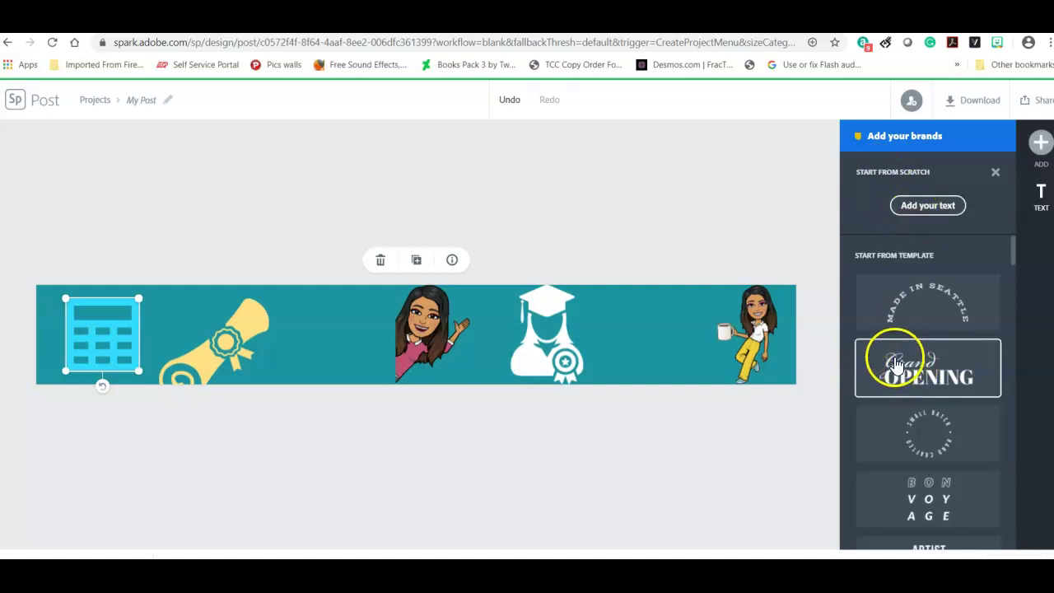
{"action": "scroll", "coordinate": [905, 306], "scroll_direction": "down", "scroll_amount": 2}
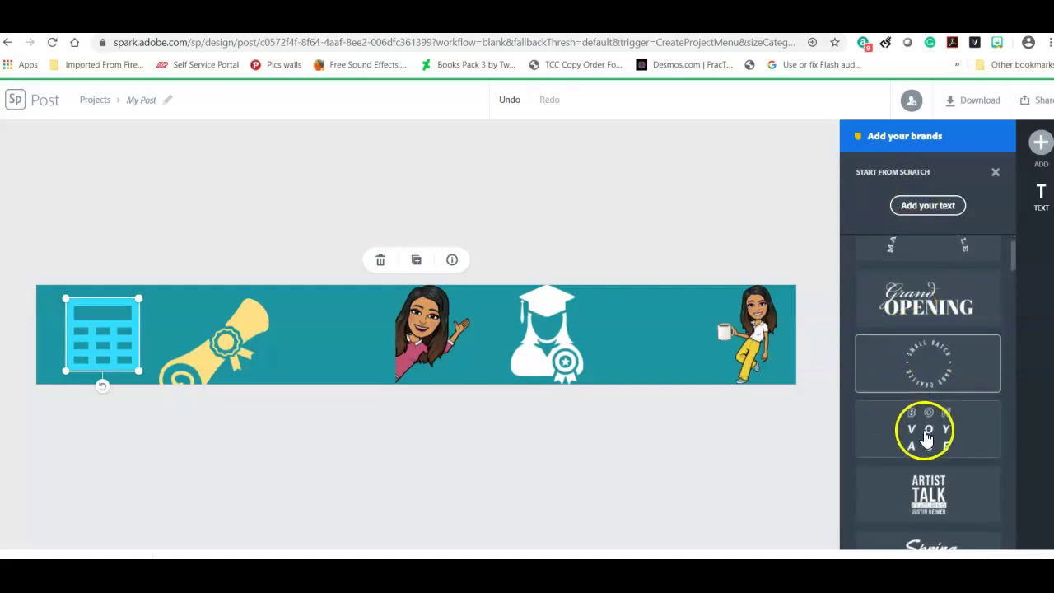
{"action": "left_click", "coordinate": [928, 207]}
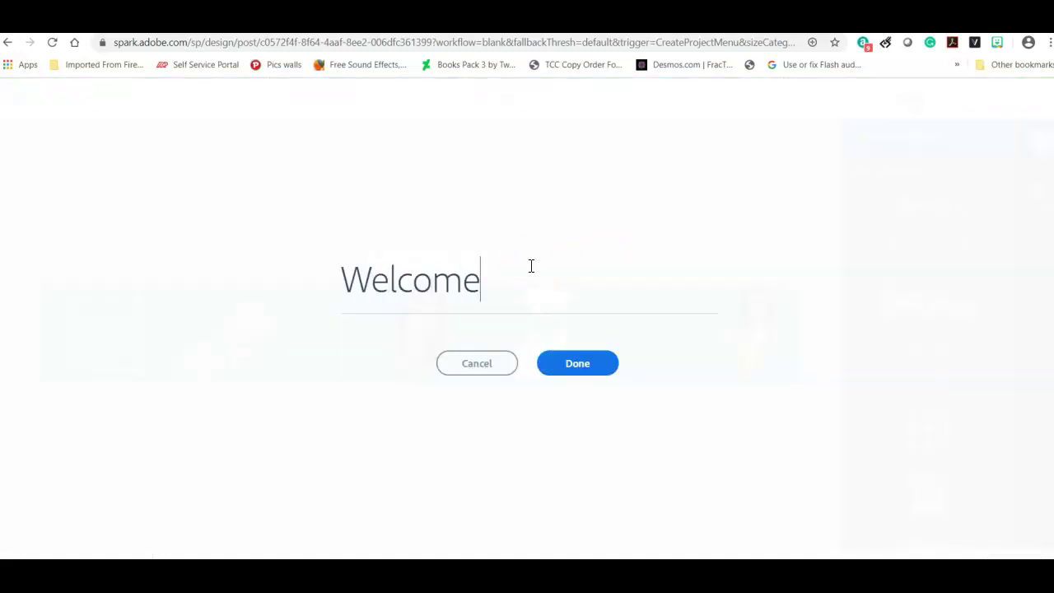
{"action": "left_click", "coordinate": [565, 369]}
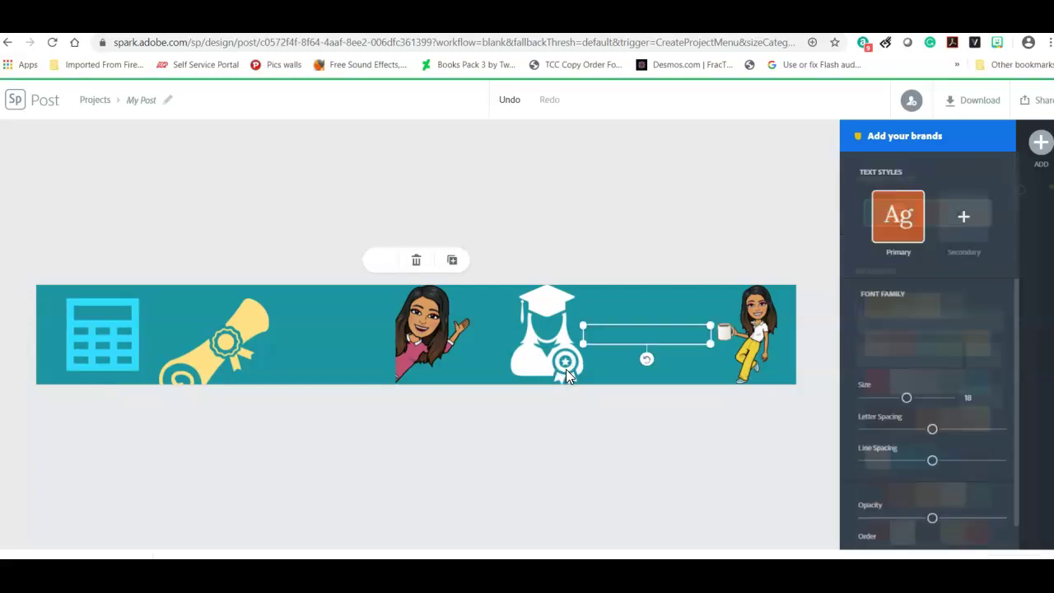
Rearrange the banner so the Welcome text sits between the waving avatar, moved left, and the graduate icon, moved right.
{"action": "mouse_move", "coordinate": [644, 325]}
{"action": "left_mouse_down"}
{"action": "mouse_move", "coordinate": [495, 339]}
{"action": "mouse_move", "coordinate": [630, 335]}
{"action": "left_mouse_up"}
{"action": "left_click", "coordinate": [558, 335]}
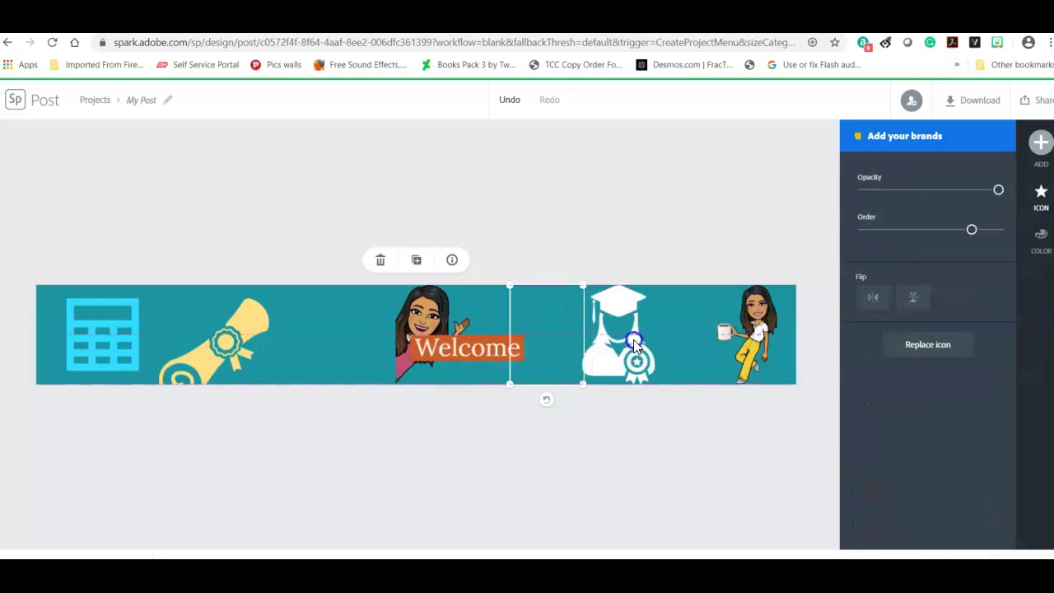
{"action": "left_click", "coordinate": [436, 315]}
{"action": "left_click_drag", "start_coordinate": [435, 320], "coordinate": [356, 328]}
{"action": "left_click_drag", "start_coordinate": [470, 346], "coordinate": [473, 328]}
Try bold fonts on the Welcome text and settle on Pacific Northwest Rough Regular.
{"action": "left_click", "coordinate": [908, 331]}
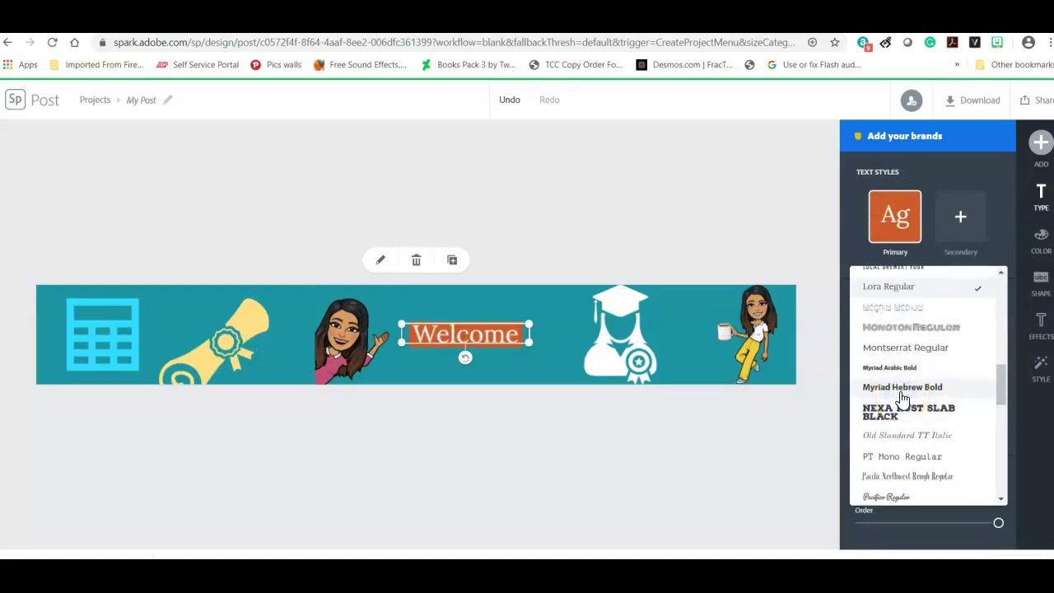
{"action": "left_click", "coordinate": [901, 390]}
{"action": "left_click", "coordinate": [900, 408]}
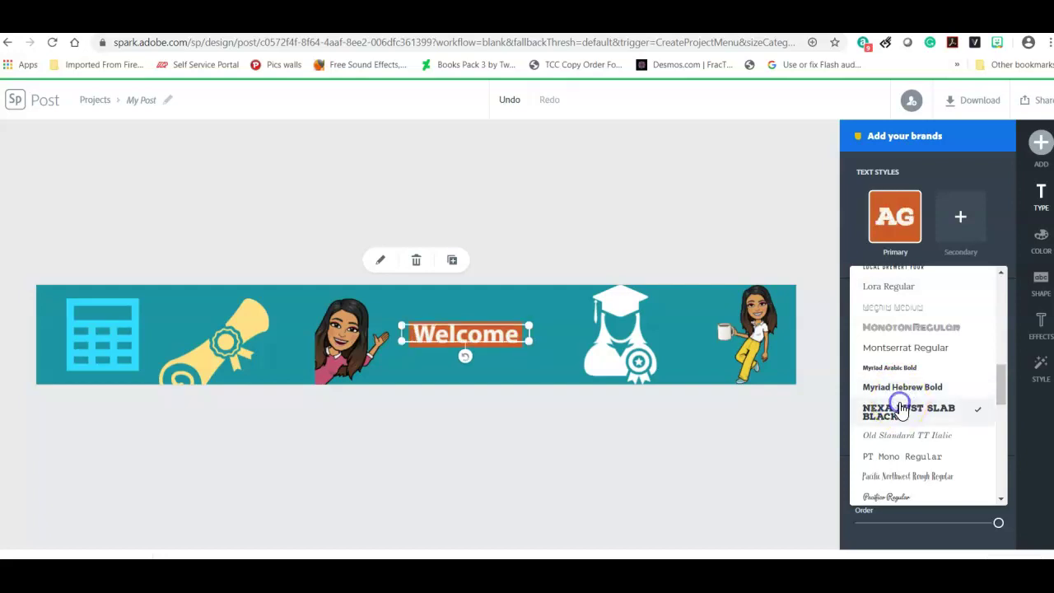
{"action": "left_click", "coordinate": [889, 479]}
{"action": "left_click", "coordinate": [736, 458]}
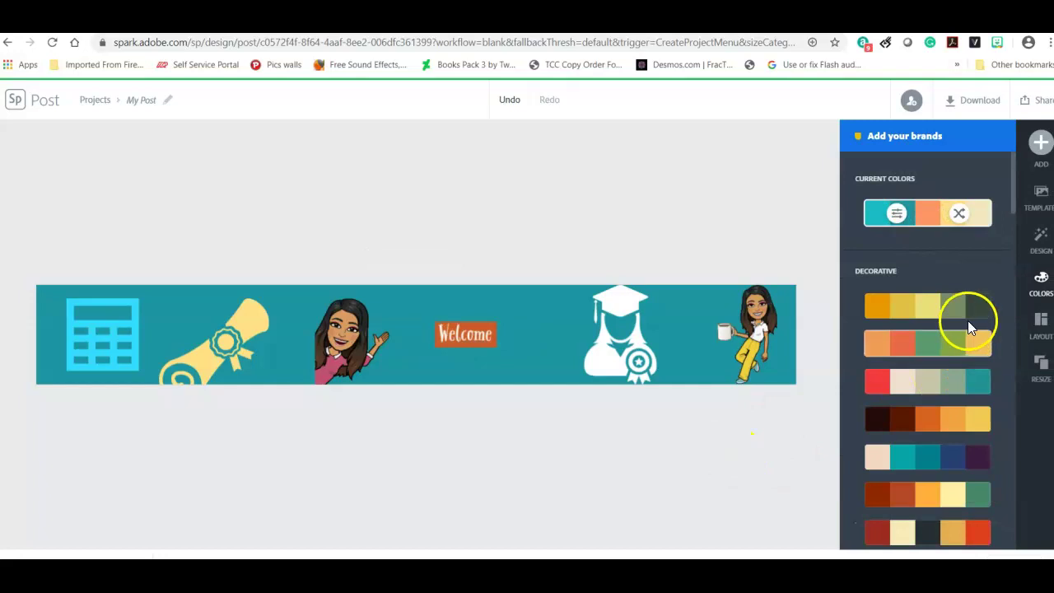
Remove the backing shape from the Welcome text.
{"action": "left_click", "coordinate": [1038, 240]}
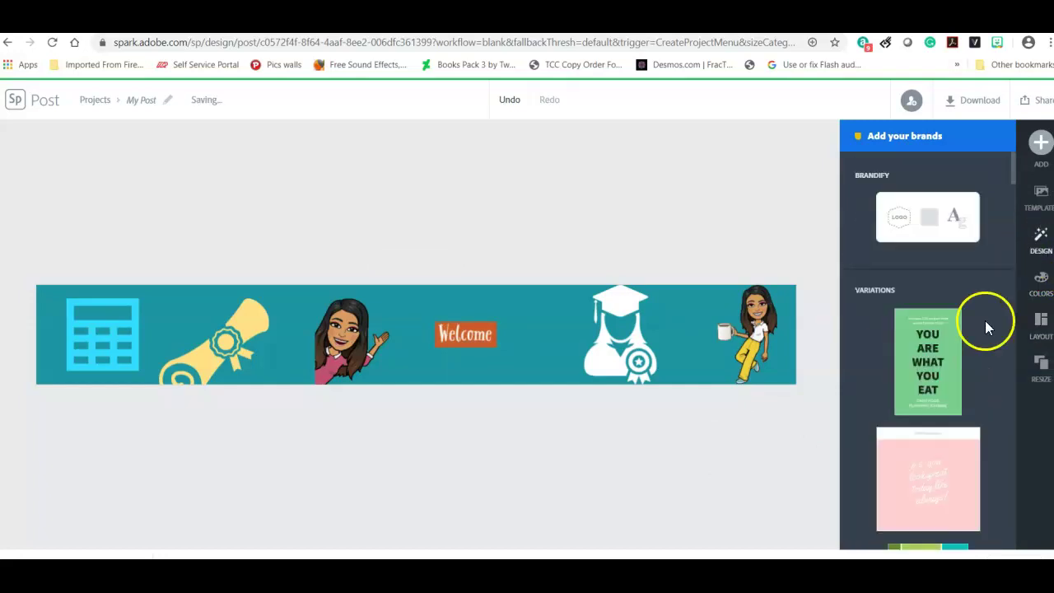
{"action": "left_click", "coordinate": [454, 336]}
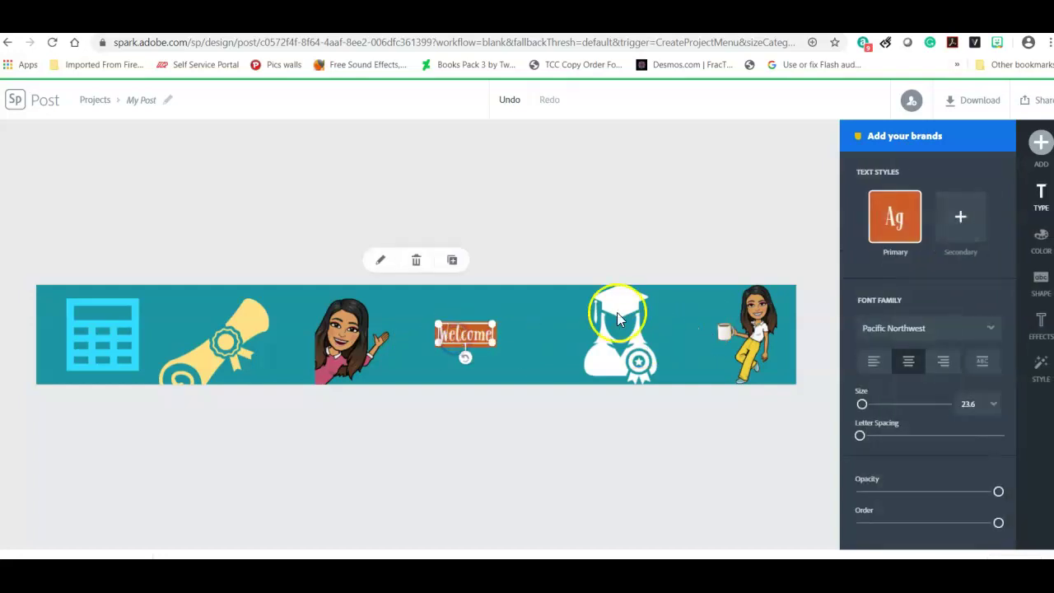
{"action": "left_click", "coordinate": [1038, 288]}
{"action": "scroll", "coordinate": [958, 399], "scroll_direction": "up", "scroll_amount": 5}
{"action": "left_click", "coordinate": [889, 401]}
Try the Cutout effect on the Welcome text and set its effect back to None.
{"action": "left_click", "coordinate": [1033, 328]}
{"action": "left_click", "coordinate": [920, 433]}
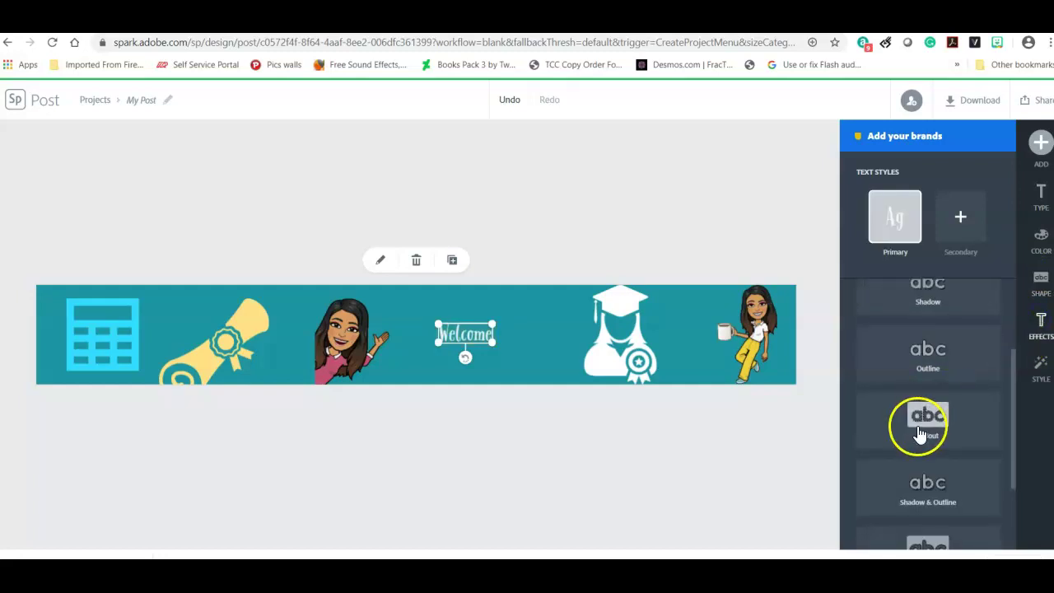
{"action": "left_click", "coordinate": [930, 418]}
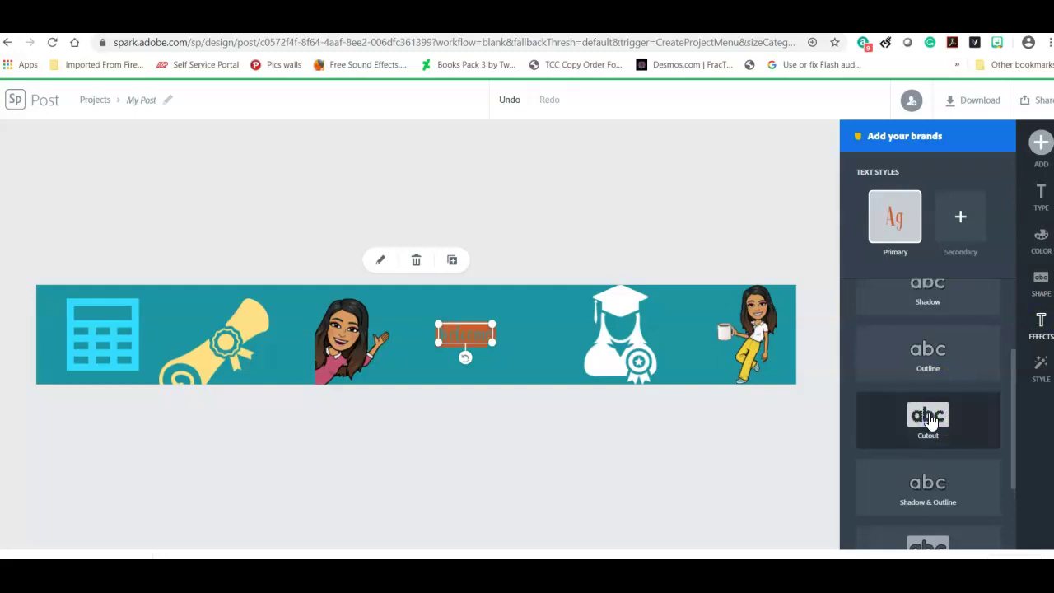
{"action": "left_click", "coordinate": [943, 369]}
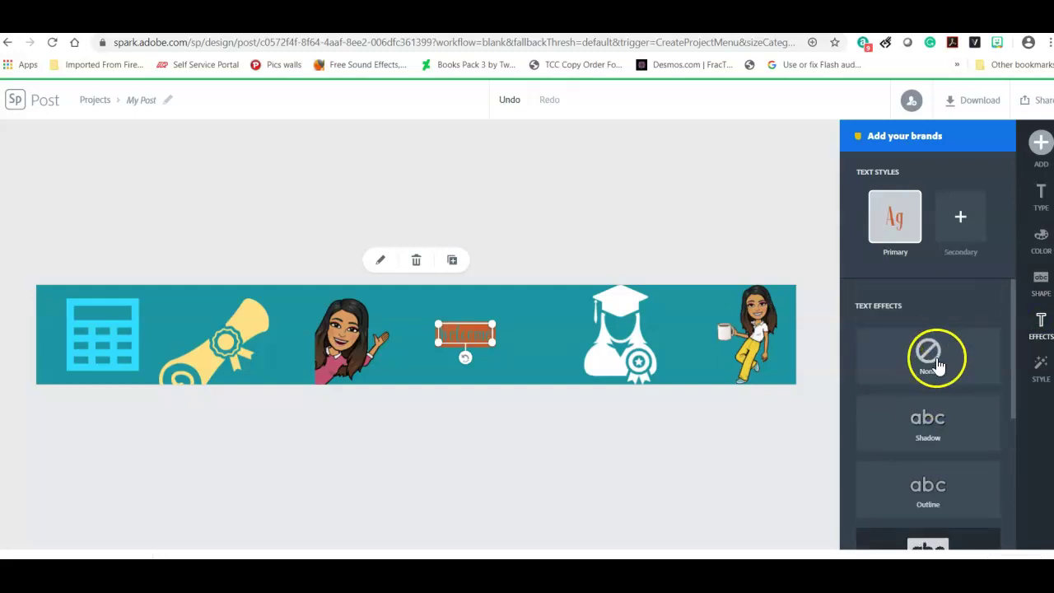
Put an outlined ribbon banner shape behind the Welcome text.
{"action": "left_click", "coordinate": [1040, 366]}
{"action": "left_click", "coordinate": [1037, 336]}
{"action": "left_click", "coordinate": [1038, 290]}
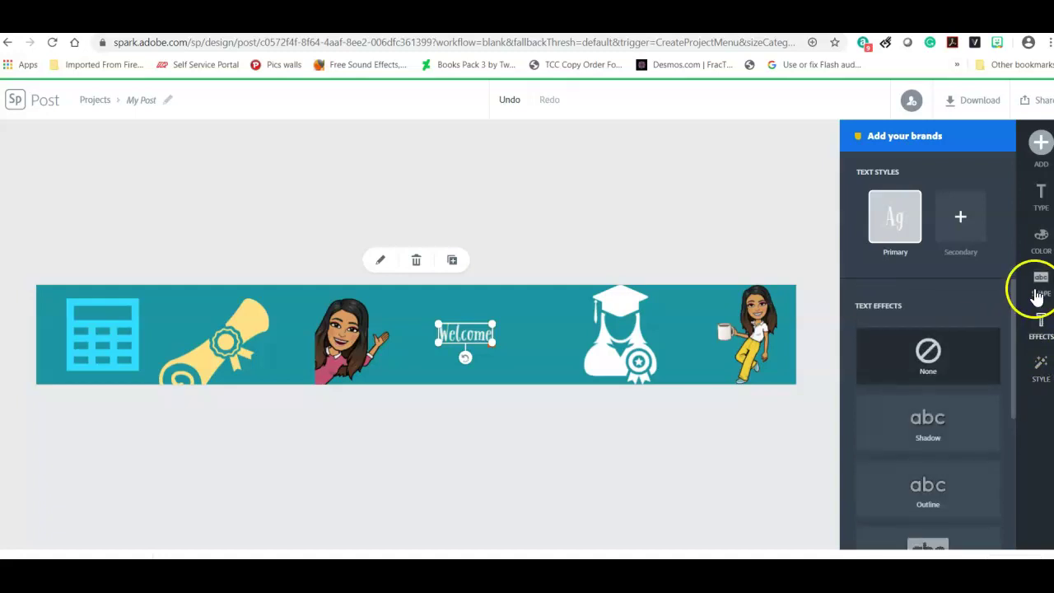
{"action": "scroll", "coordinate": [920, 417], "scroll_direction": "down", "scroll_amount": 6}
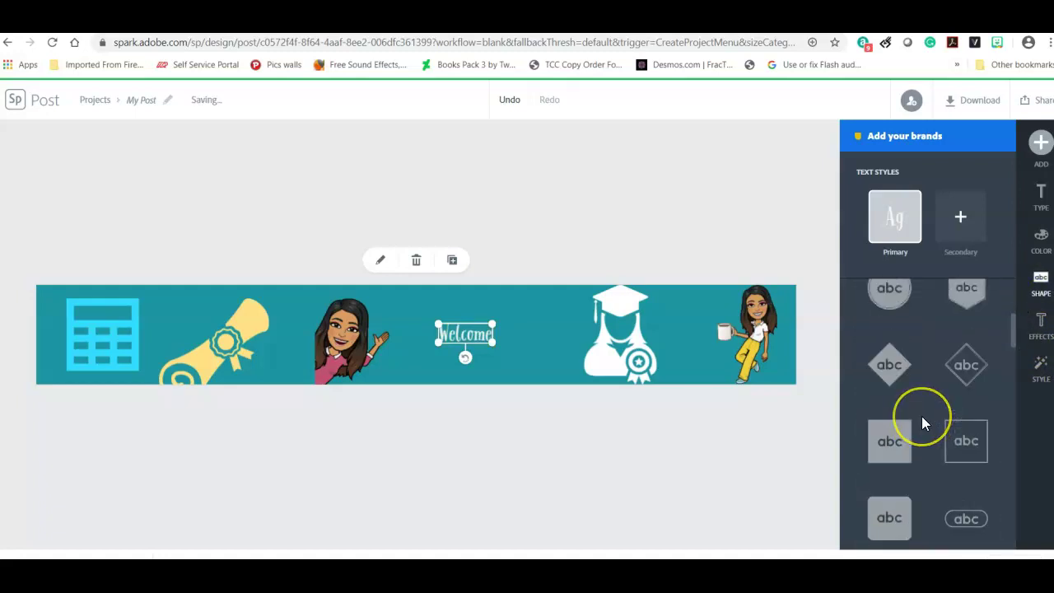
{"action": "left_click", "coordinate": [933, 406]}
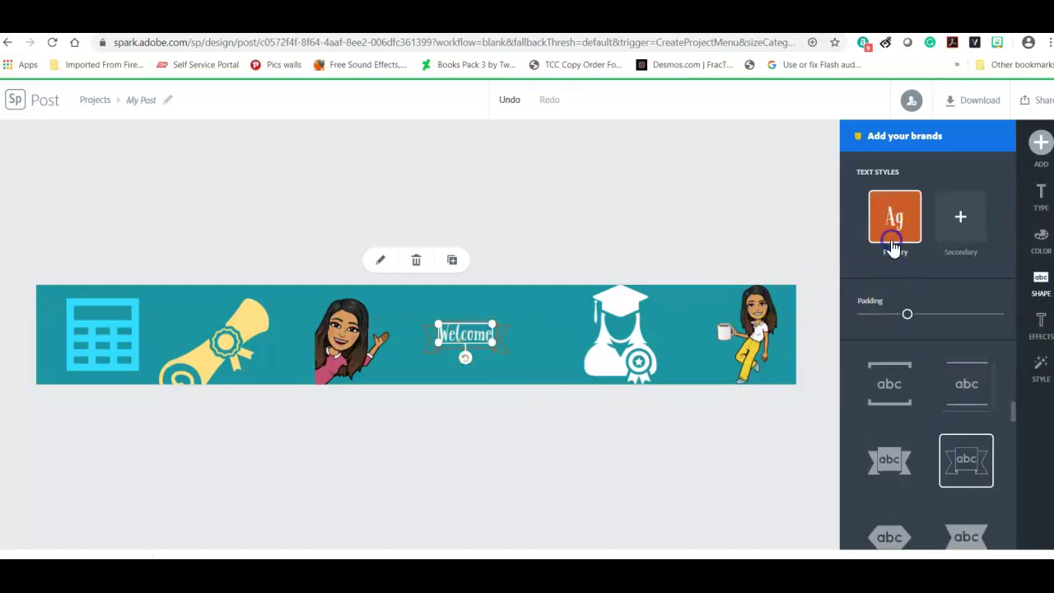
{"action": "scroll", "coordinate": [943, 379], "scroll_direction": "up", "scroll_amount": 6}
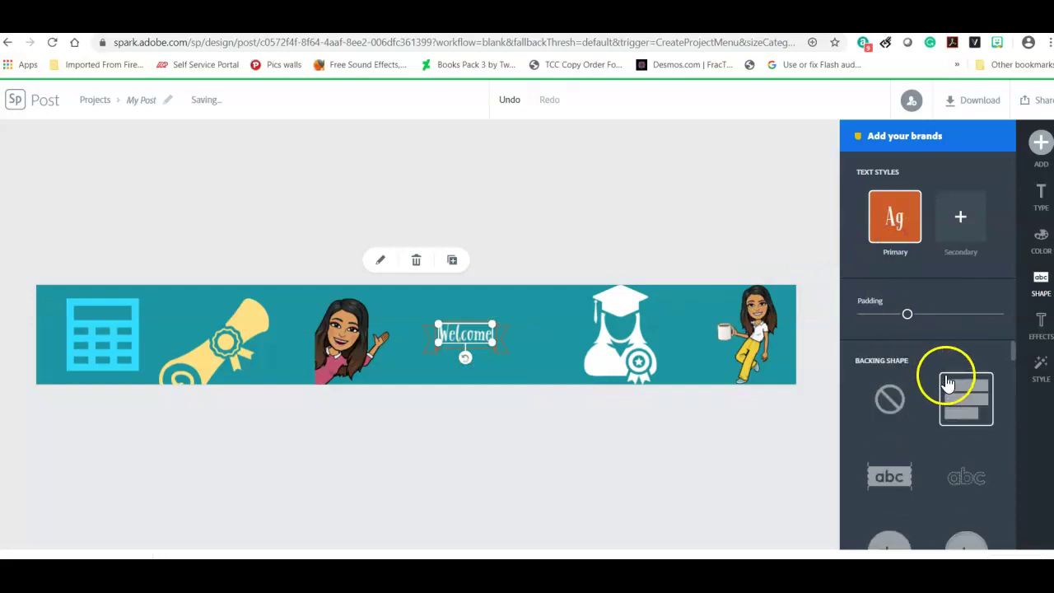
Shuffle the colors of the Welcome text and its ribbon, and set the lettering to white (#FFFFFF).
{"action": "left_click", "coordinate": [1039, 239]}
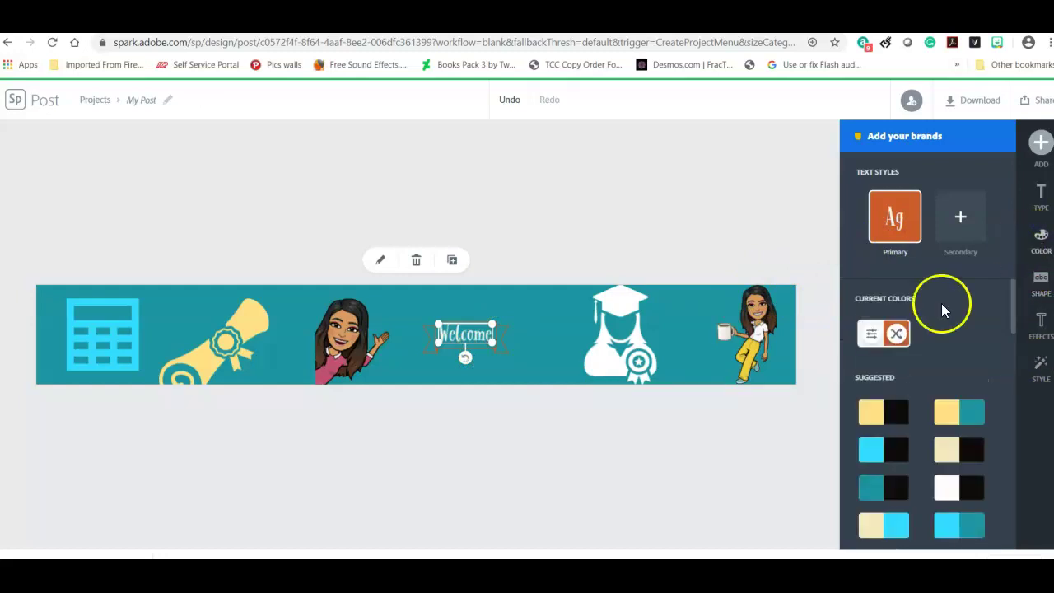
{"action": "left_click", "coordinate": [897, 334]}
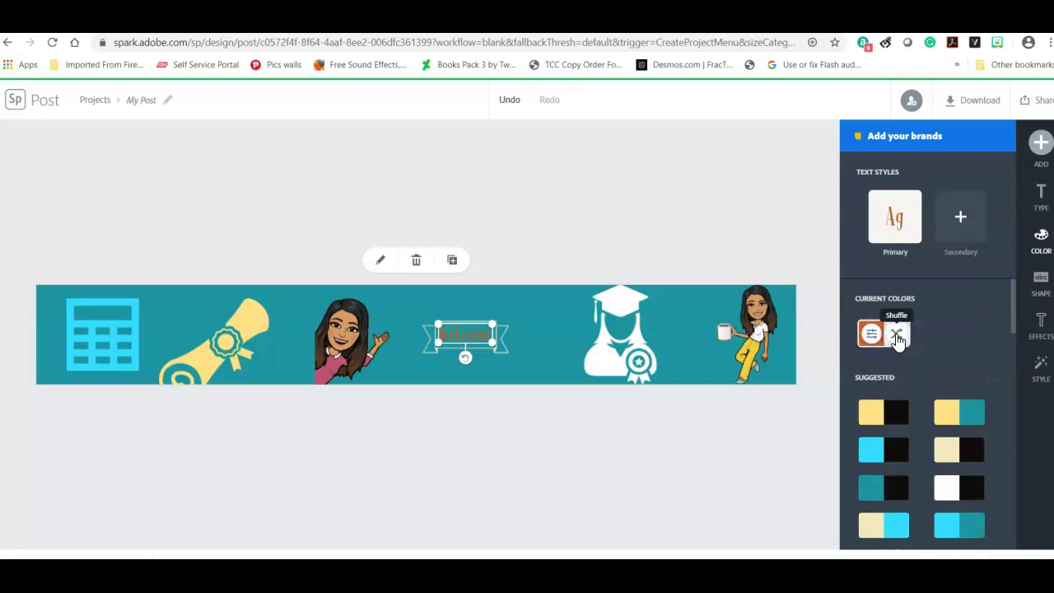
{"action": "left_click", "coordinate": [857, 339]}
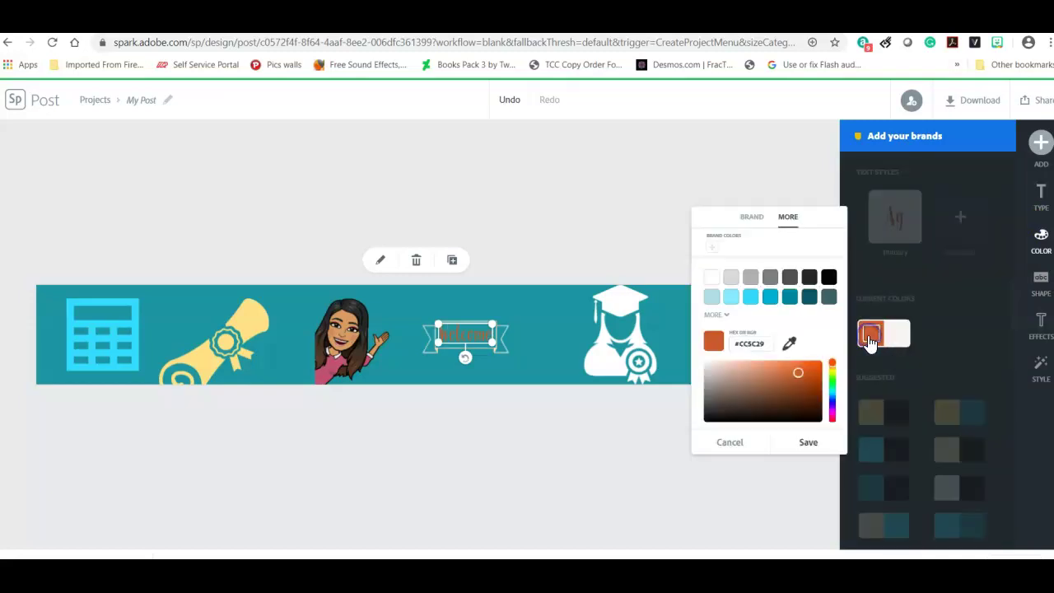
{"action": "left_click", "coordinate": [711, 284]}
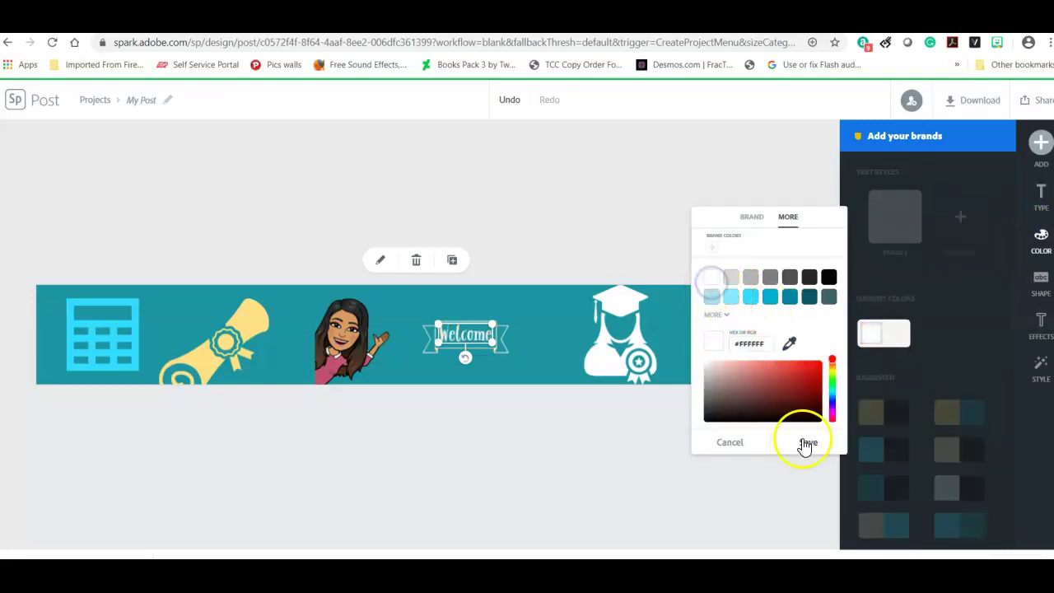
{"action": "left_click", "coordinate": [815, 449]}
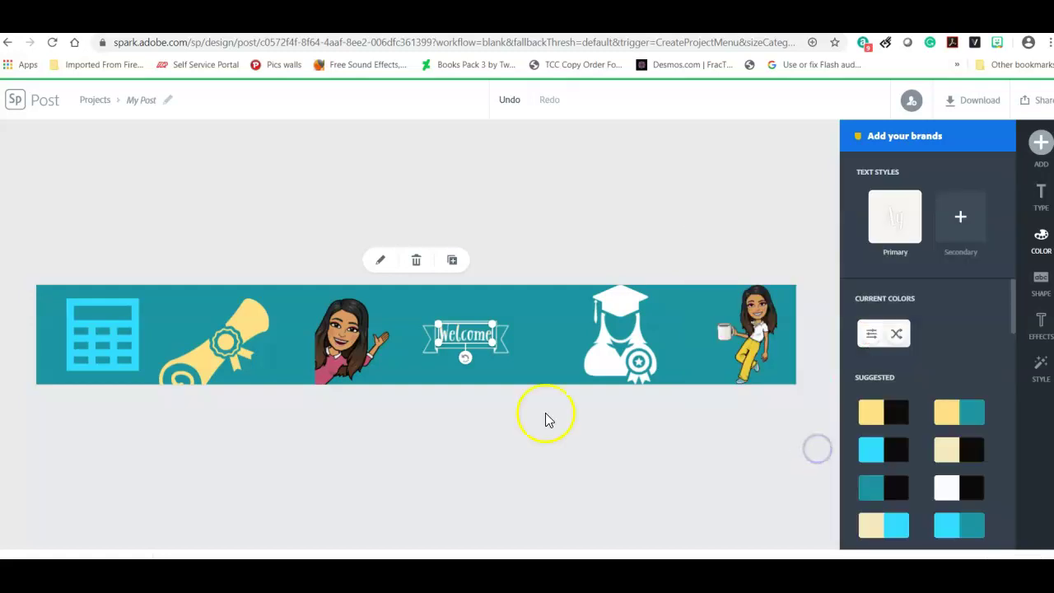
Enlarge the Welcome text and its ribbon to about size 45.7, filling the space between the waving avatar and the graduate icon.
{"action": "left_click", "coordinate": [541, 364]}
{"action": "left_click", "coordinate": [476, 336]}
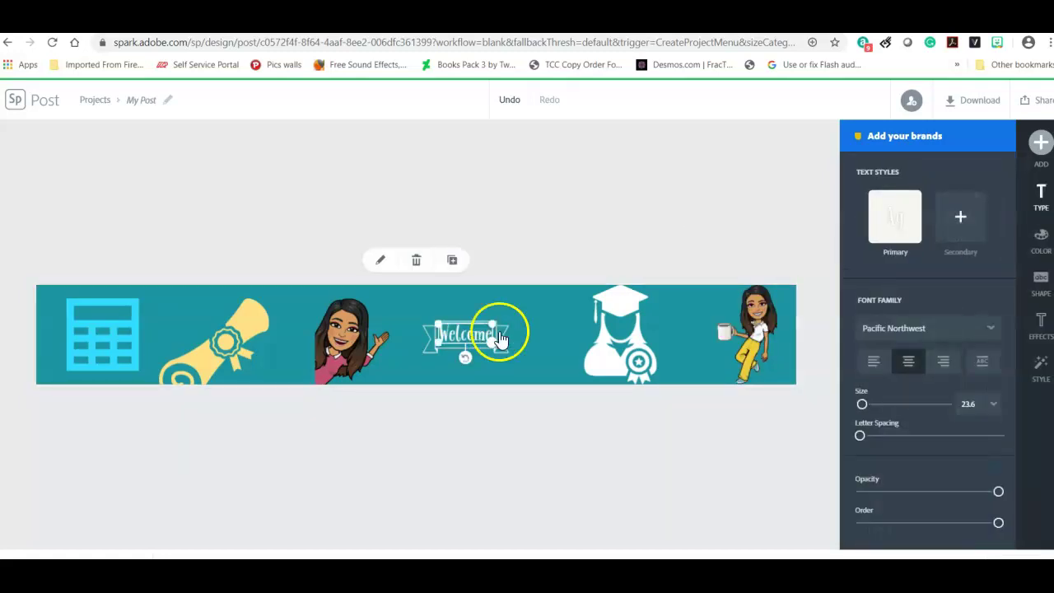
{"action": "mouse_move", "coordinate": [494, 338]}
{"action": "left_mouse_down"}
{"action": "mouse_move", "coordinate": [540, 370]}
{"action": "mouse_move", "coordinate": [474, 336]}
{"action": "left_mouse_up"}
{"action": "left_click", "coordinate": [490, 372]}
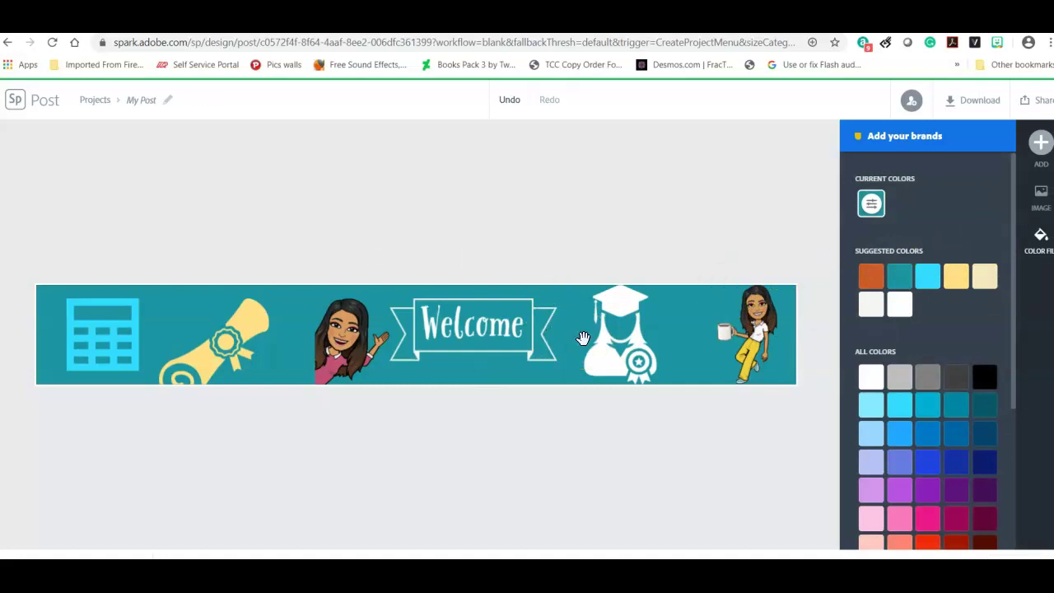
Apply the ABC text alignment to the Welcome text so that it is set in capitals.
{"action": "left_click", "coordinate": [622, 317]}
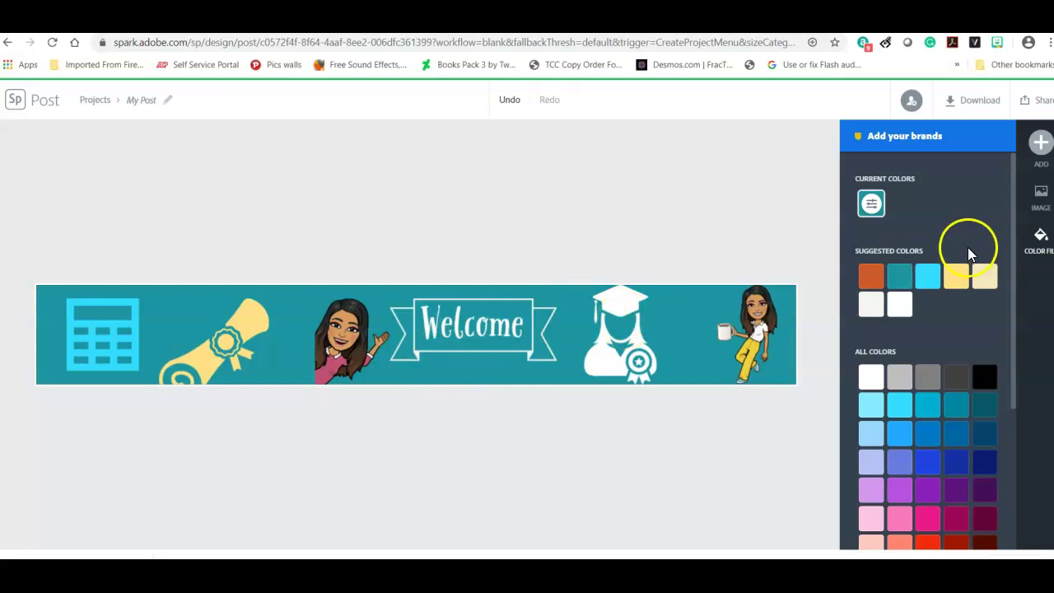
{"action": "left_click", "coordinate": [1040, 142]}
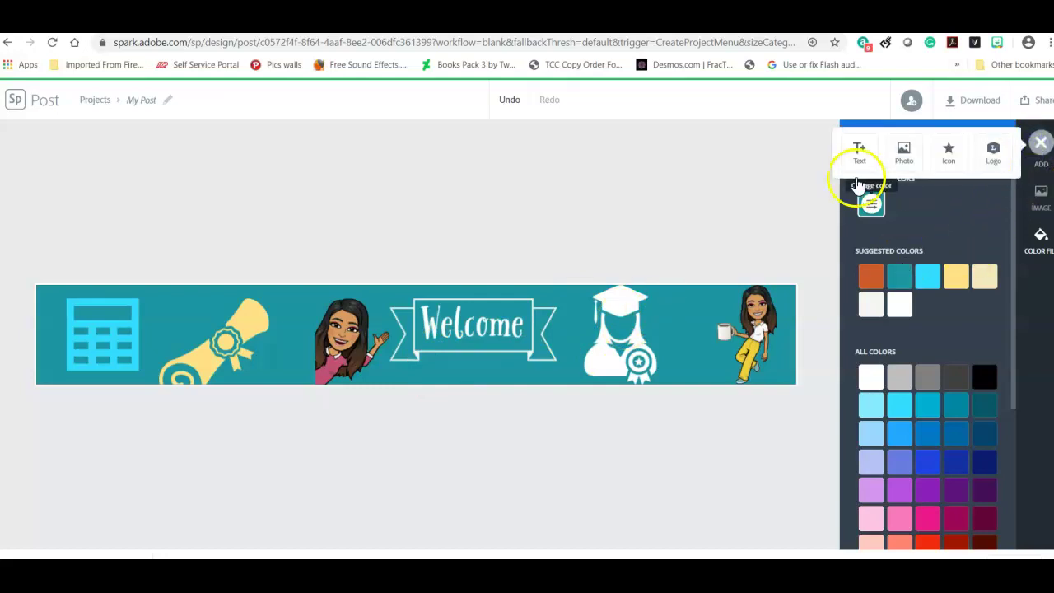
{"action": "left_click", "coordinate": [478, 323]}
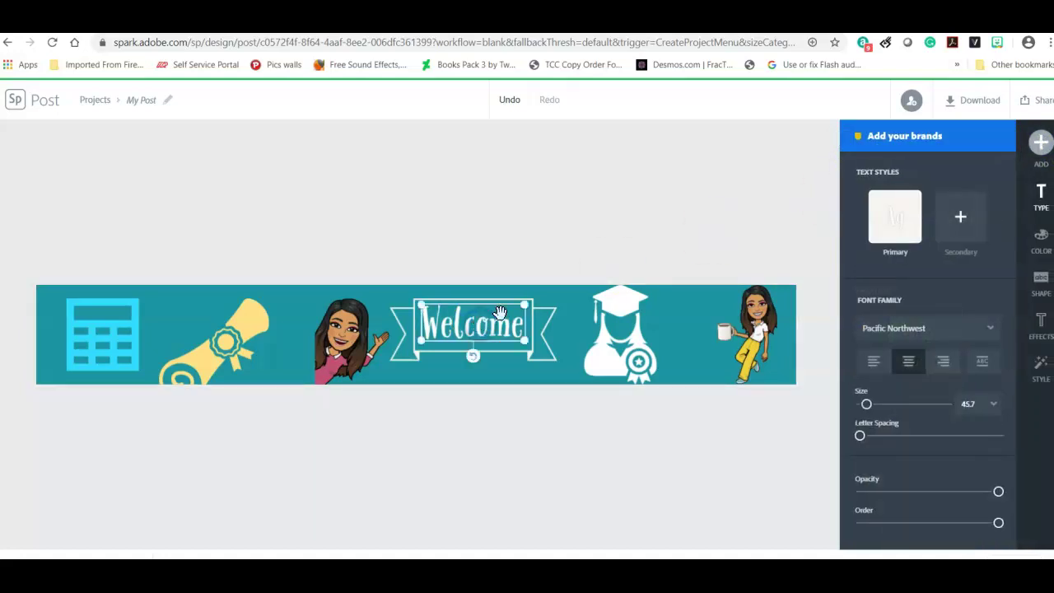
{"action": "left_click", "coordinate": [980, 365]}
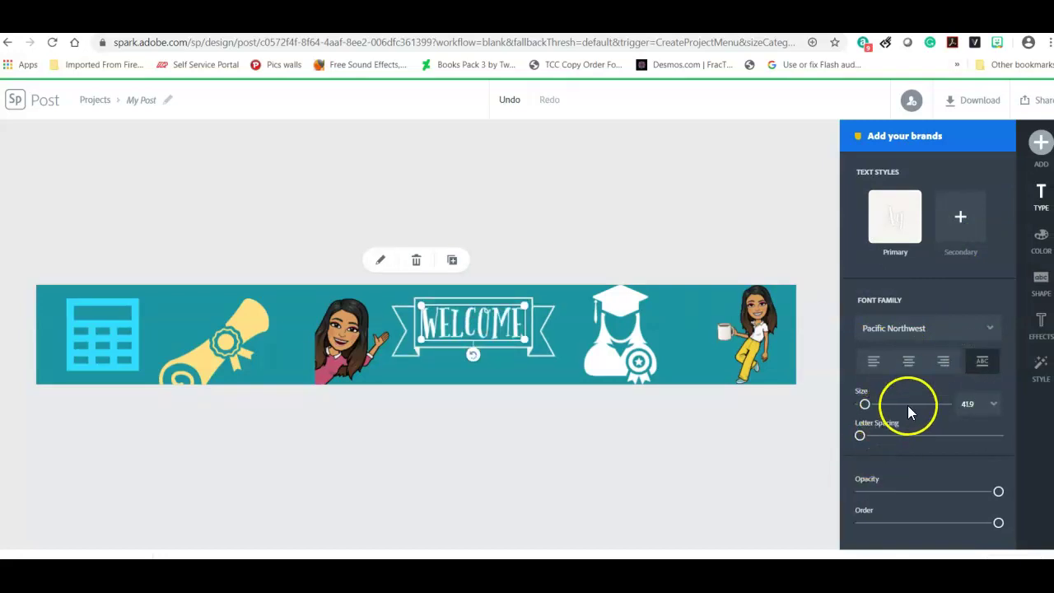
Try a solid hexagon behind the Welcome text and settle on a circular leafy wreath as its backing shape.
{"action": "left_click", "coordinate": [1036, 245]}
{"action": "left_click", "coordinate": [1039, 288]}
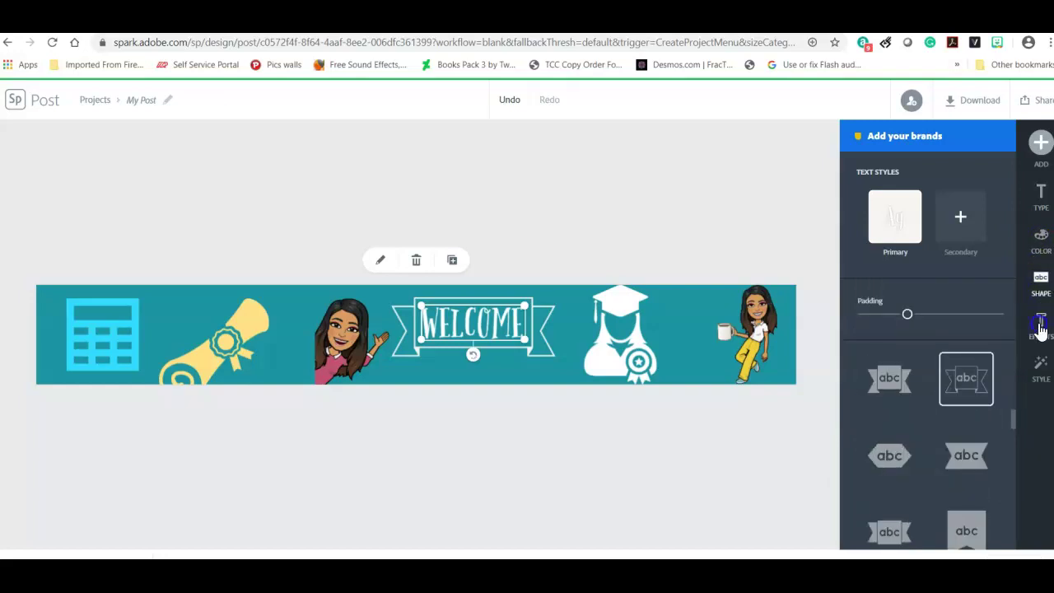
{"action": "left_click", "coordinate": [1041, 328]}
{"action": "left_click", "coordinate": [1039, 289]}
{"action": "left_click", "coordinate": [891, 453]}
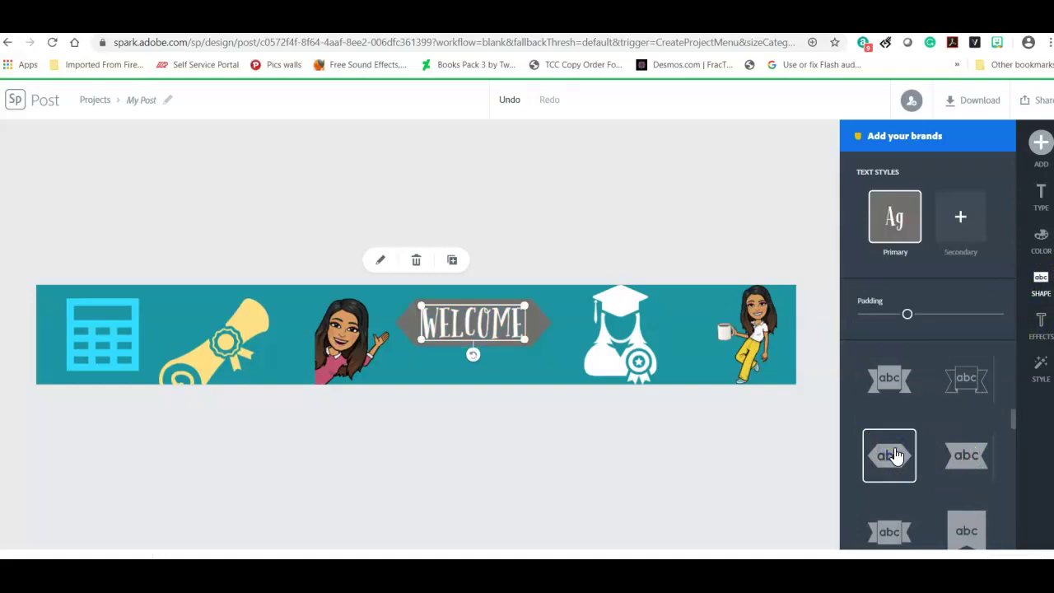
{"action": "scroll", "coordinate": [894, 447], "scroll_direction": "down", "scroll_amount": 3}
{"action": "left_click", "coordinate": [951, 477]}
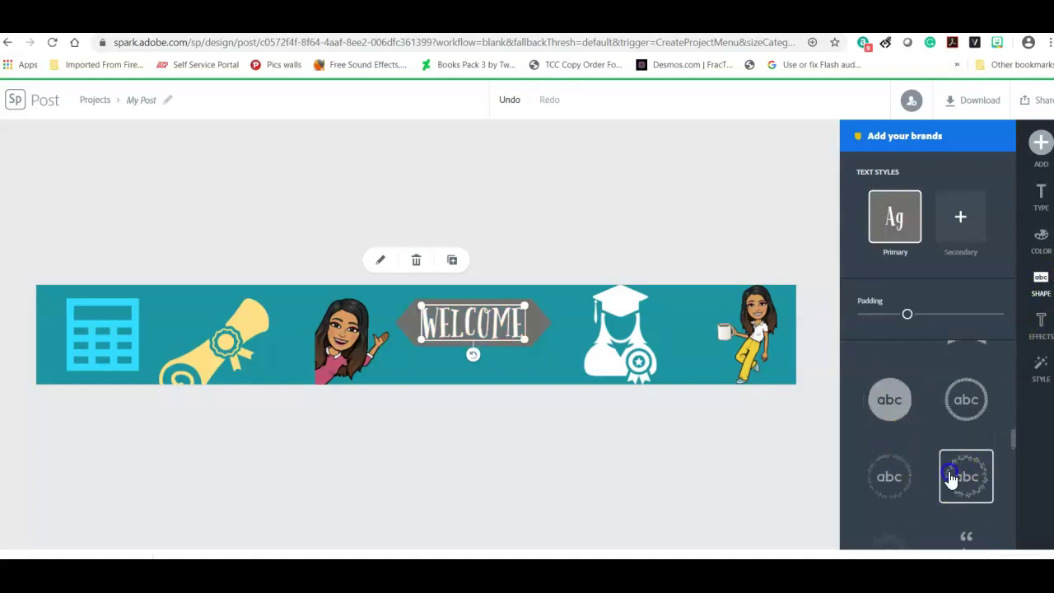
{"action": "left_click", "coordinate": [889, 475]}
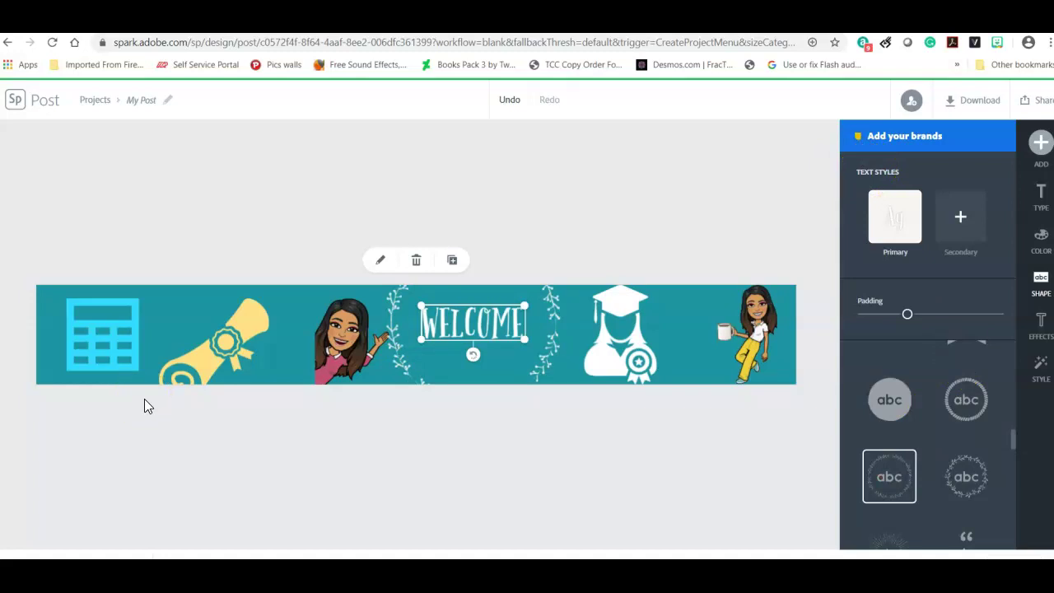
Download the banner as a PNG with a solid color background.
{"action": "left_click", "coordinate": [956, 100]}
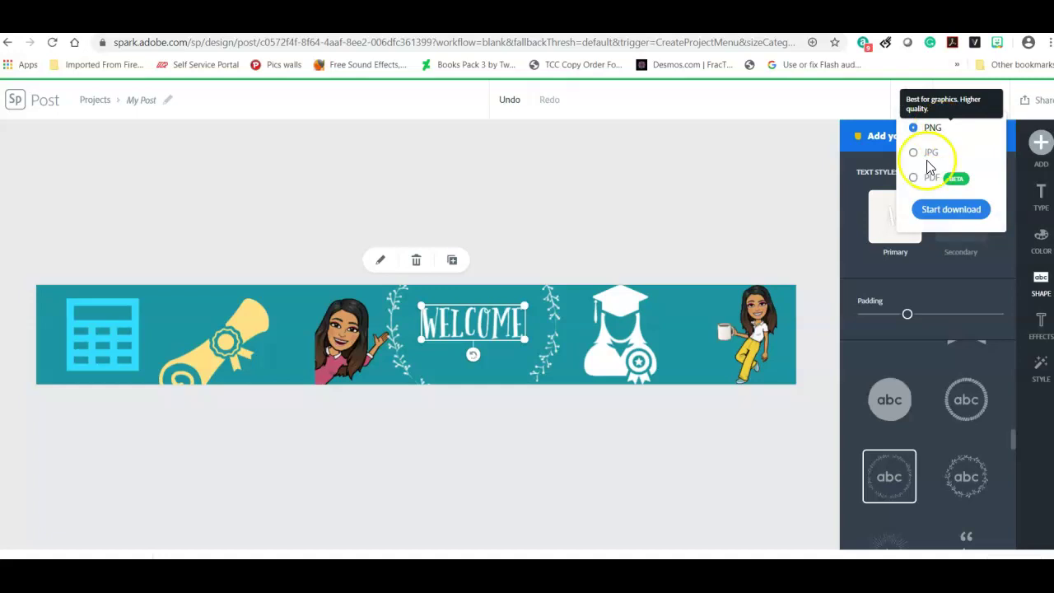
{"action": "left_click", "coordinate": [943, 210]}
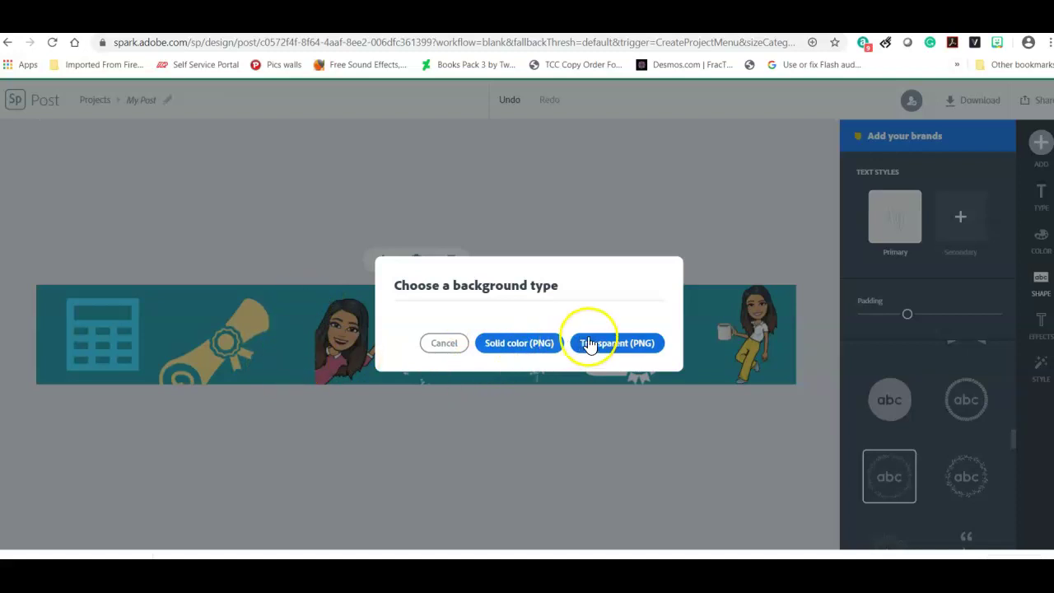
{"action": "left_click", "coordinate": [509, 350]}
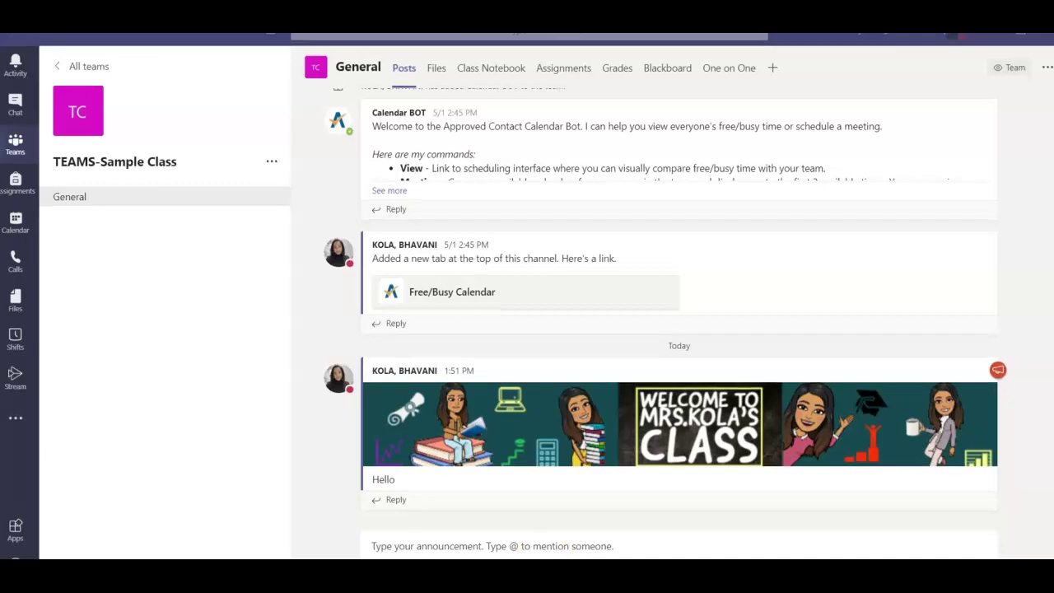
In Microsoft Teams, start an announcement post in the General channel and upload My Post (1) from Downloads as its background image.
{"action": "left_click", "coordinate": [379, 552]}
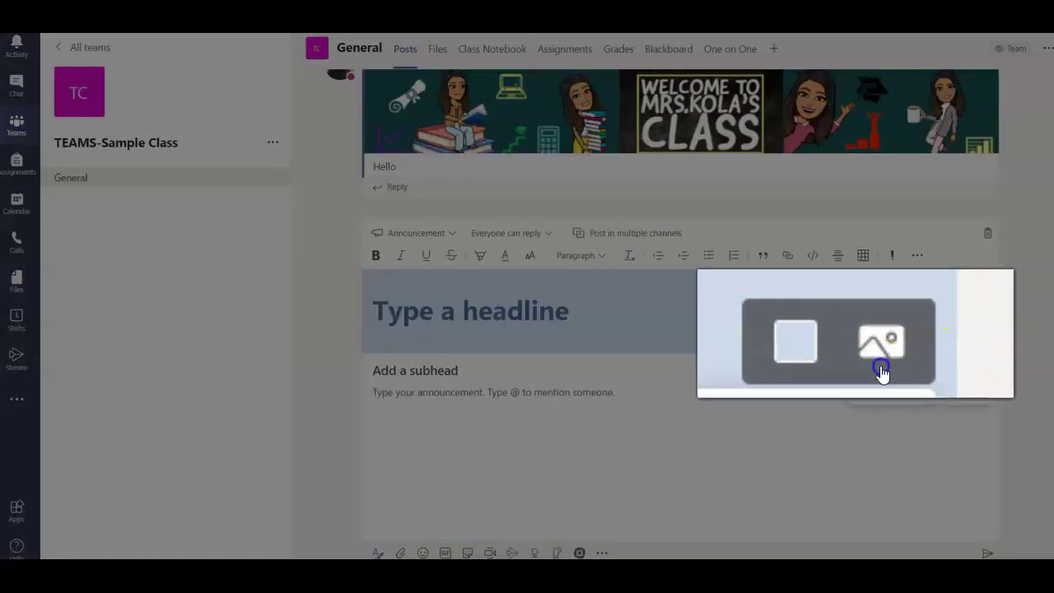
{"action": "left_click", "coordinate": [895, 394]}
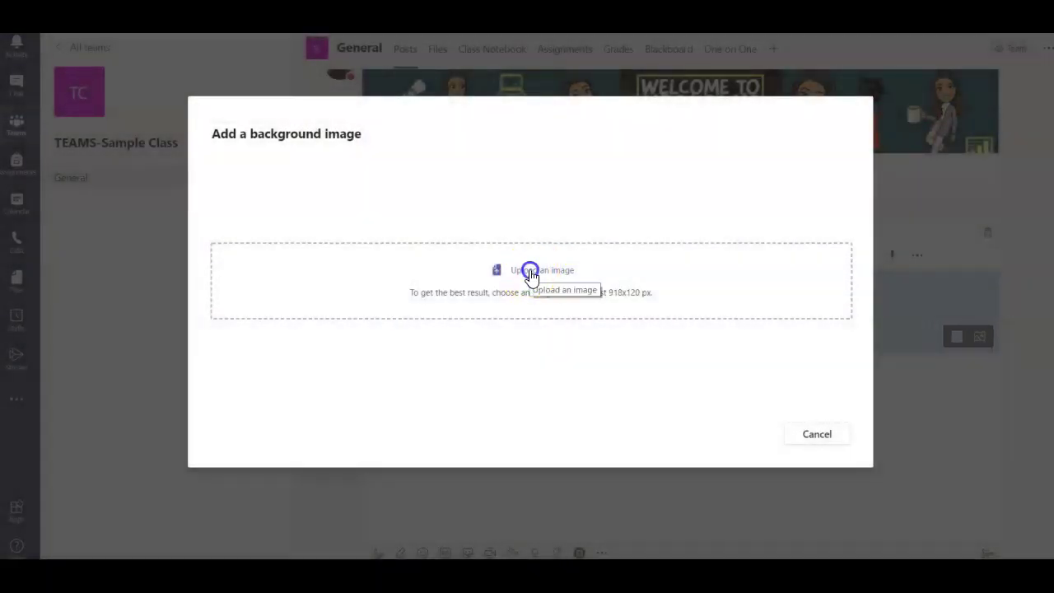
{"action": "left_click", "coordinate": [532, 272]}
{"action": "scroll", "coordinate": [368, 131], "scroll_direction": "down", "scroll_amount": 10}
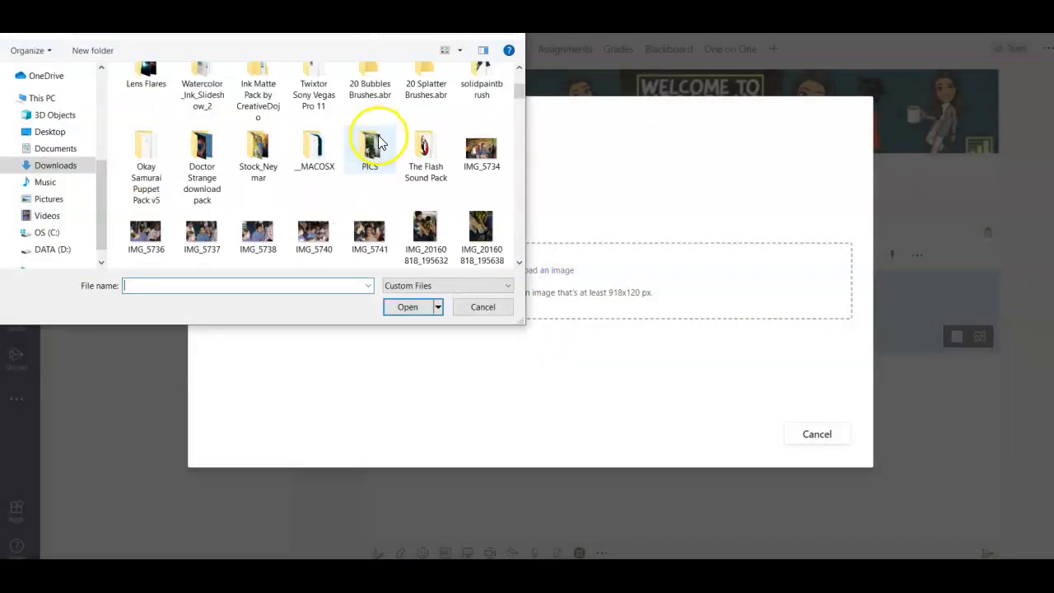
{"action": "scroll", "coordinate": [408, 222], "scroll_direction": "down", "scroll_amount": 15}
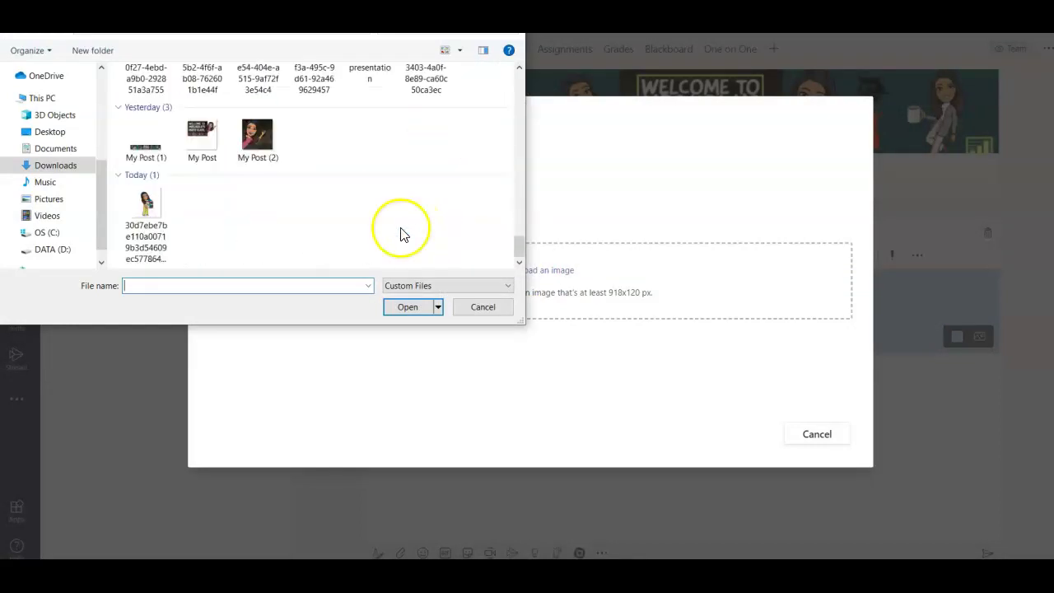
{"action": "left_click", "coordinate": [144, 142]}
{"action": "left_click", "coordinate": [411, 307]}
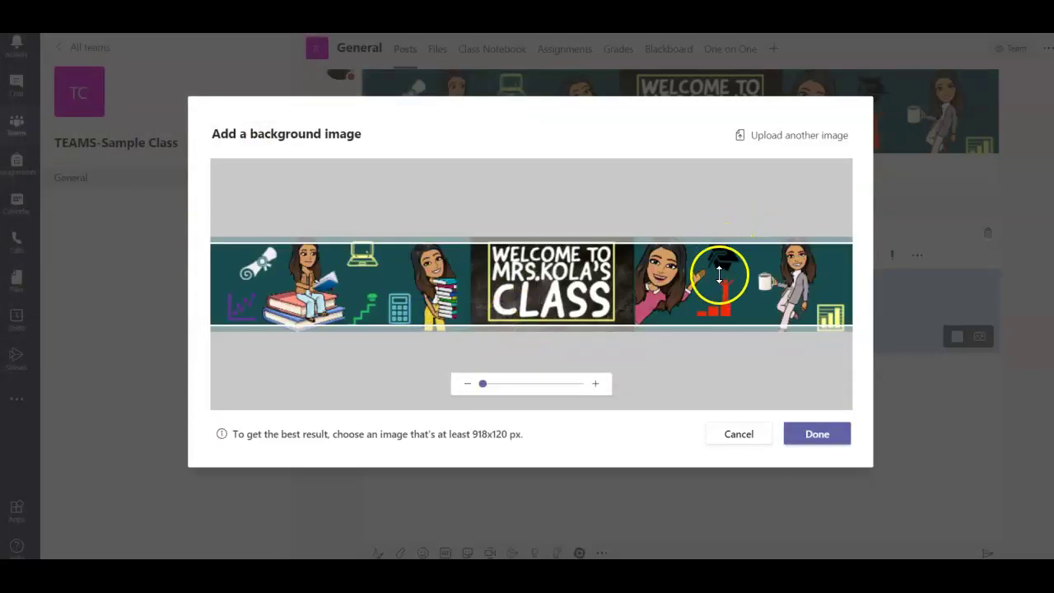
Shift the banner image slightly down within the crop frame, apply it to the announcement, and place the cursor in the message body.
{"action": "left_click_drag", "start_coordinate": [717, 275], "coordinate": [711, 279]}
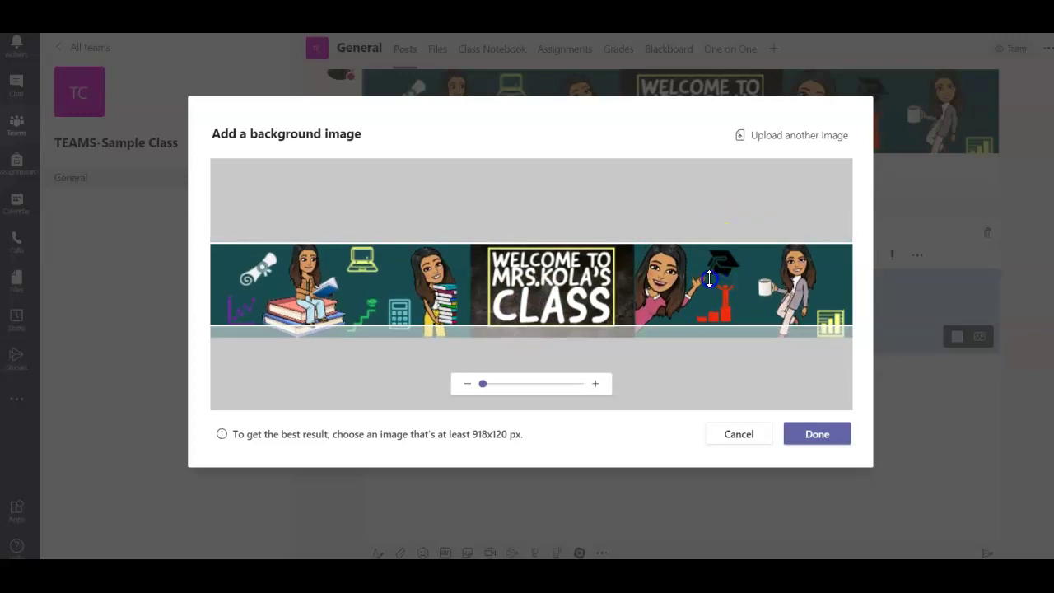
{"action": "left_click", "coordinate": [815, 430]}
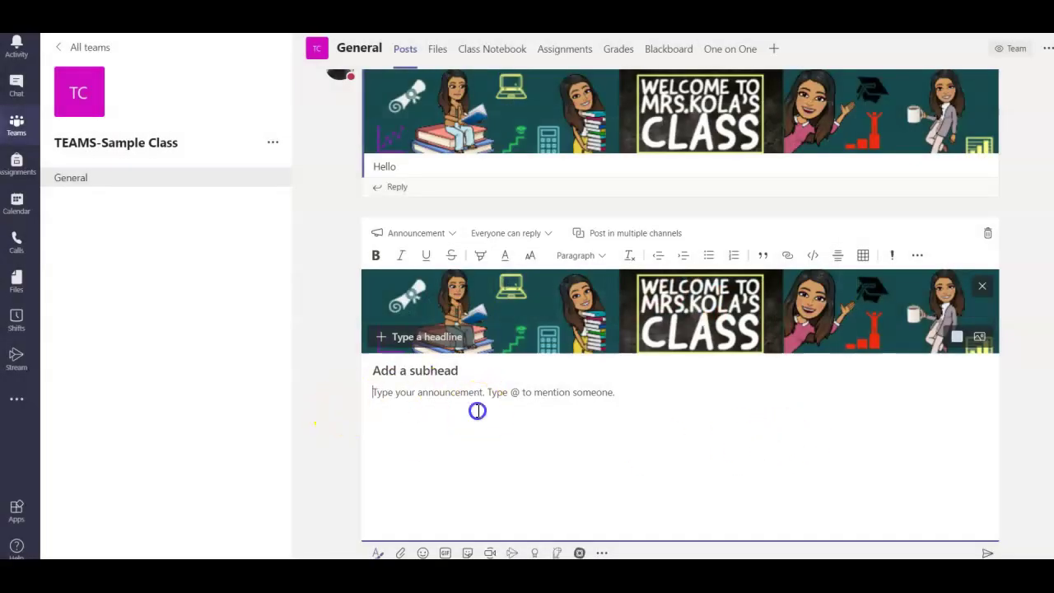
{"action": "left_click", "coordinate": [485, 412]}
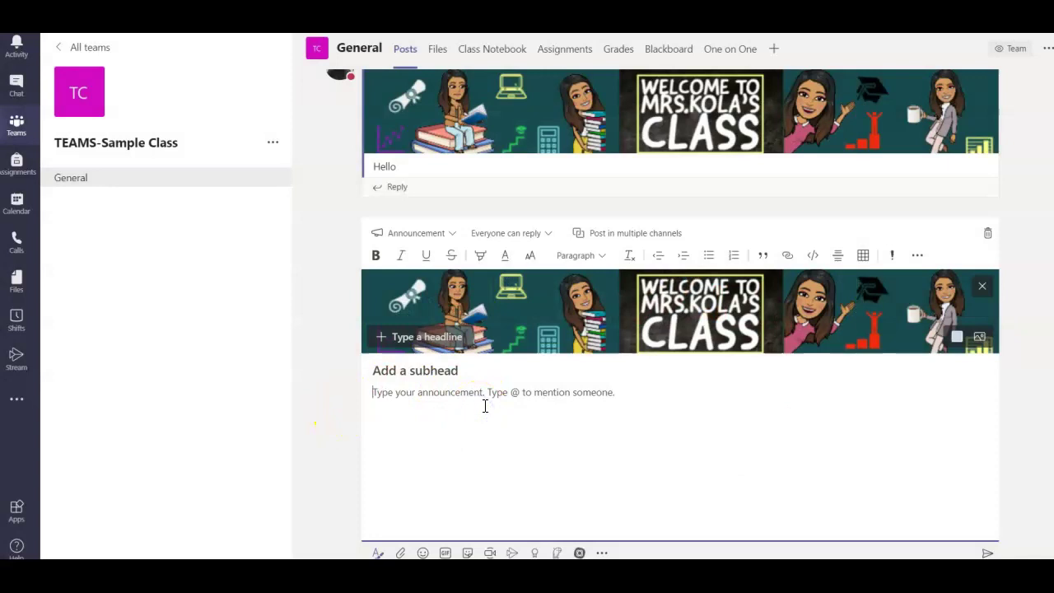